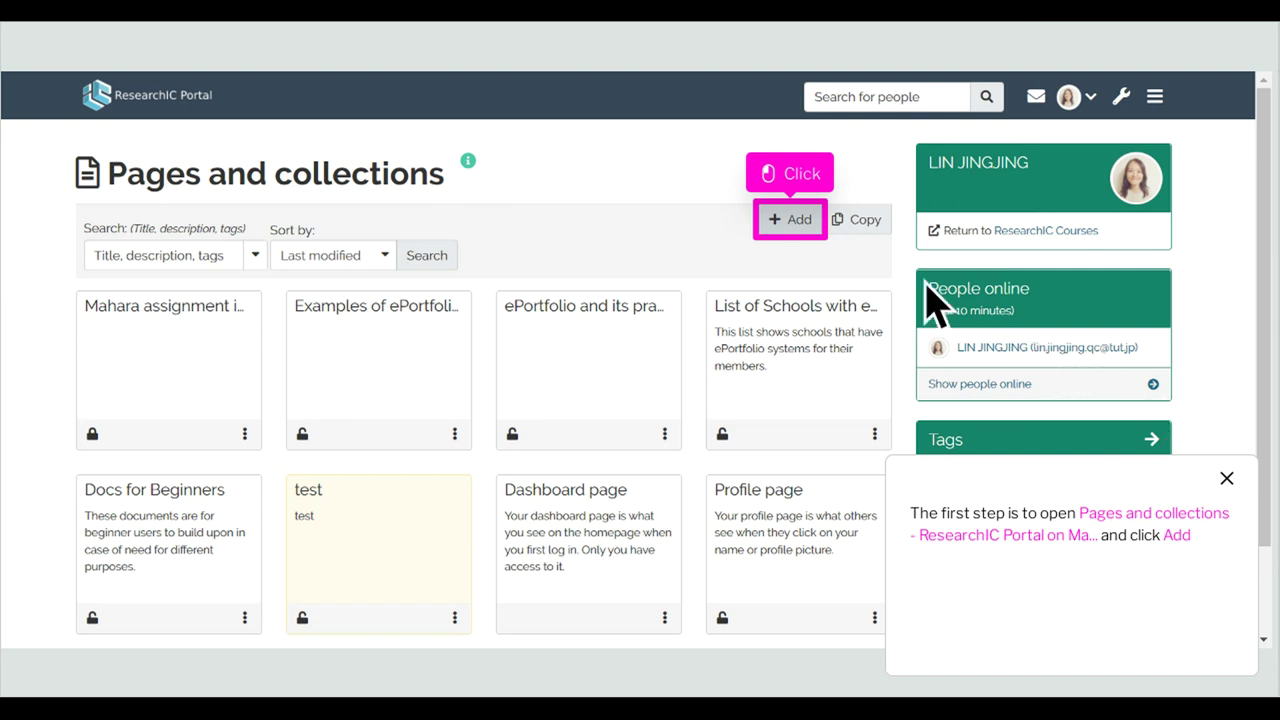
Create a new single page from Pages and collections, opening its settings form
left_click(805, 226)
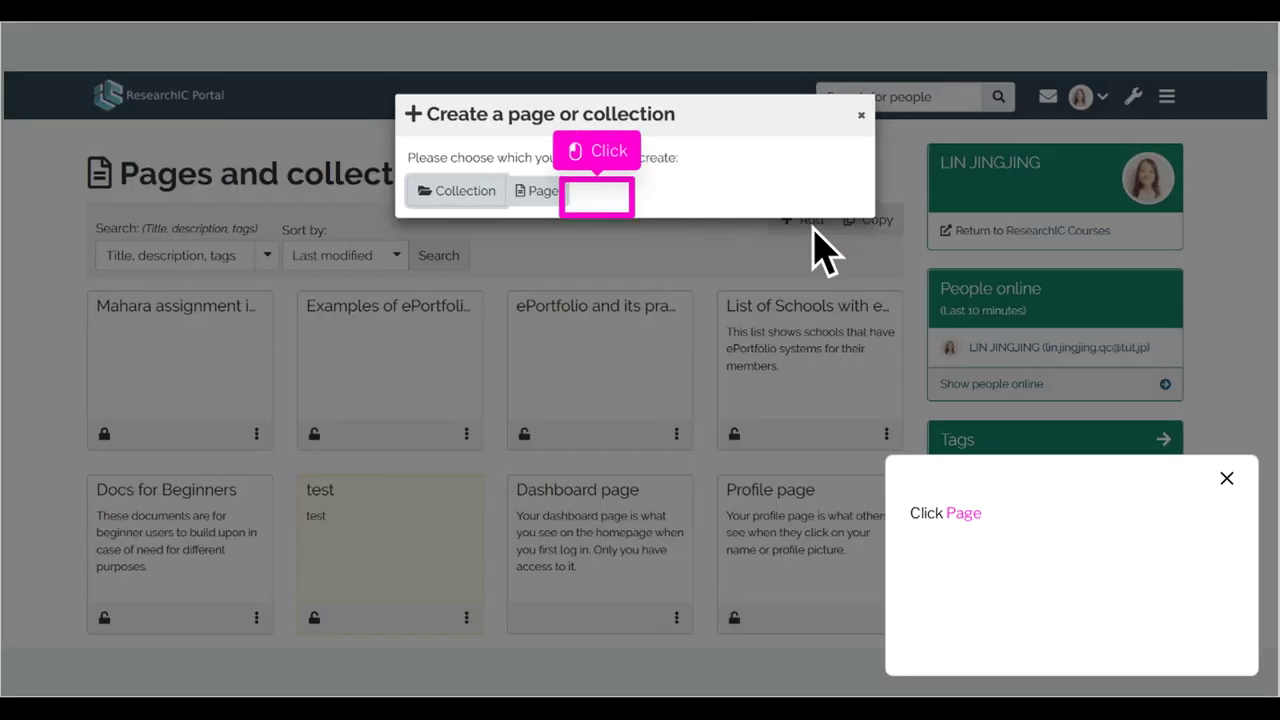
left_click(563, 200)
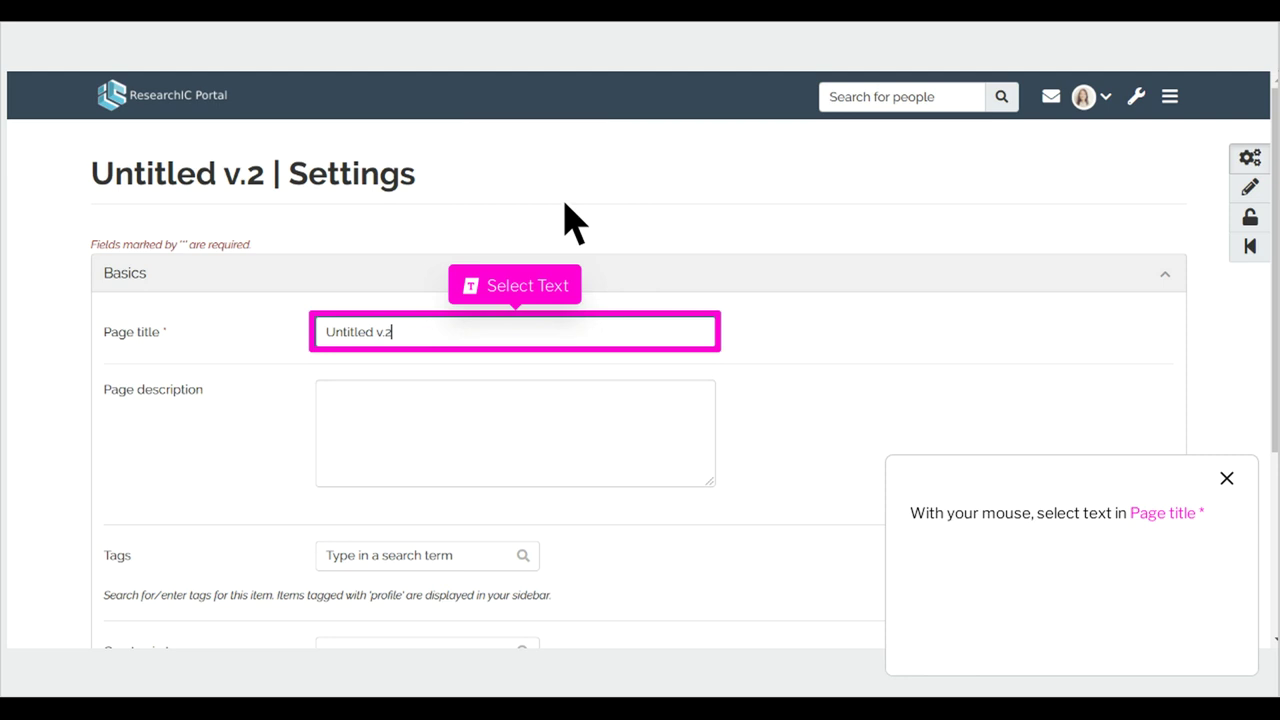
Retitle the page 'Template 1' and add the tag 'template'
triple_click(541, 347)
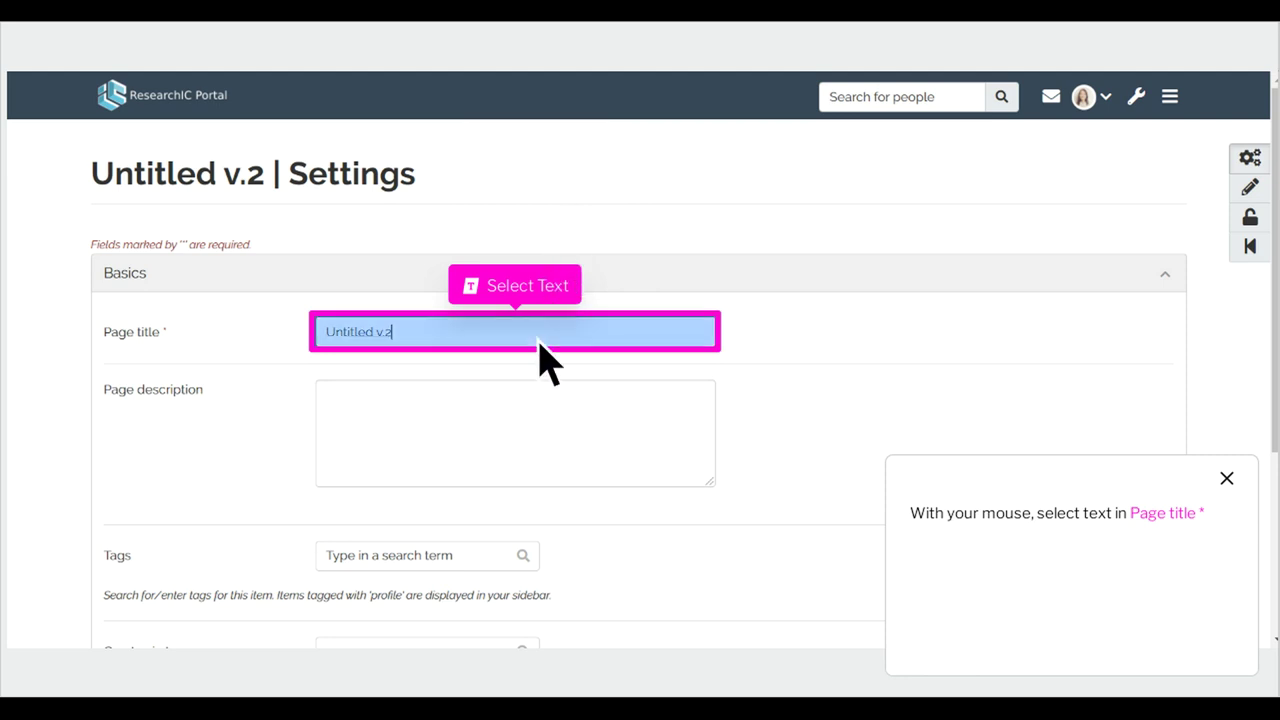
key("BackSpace")
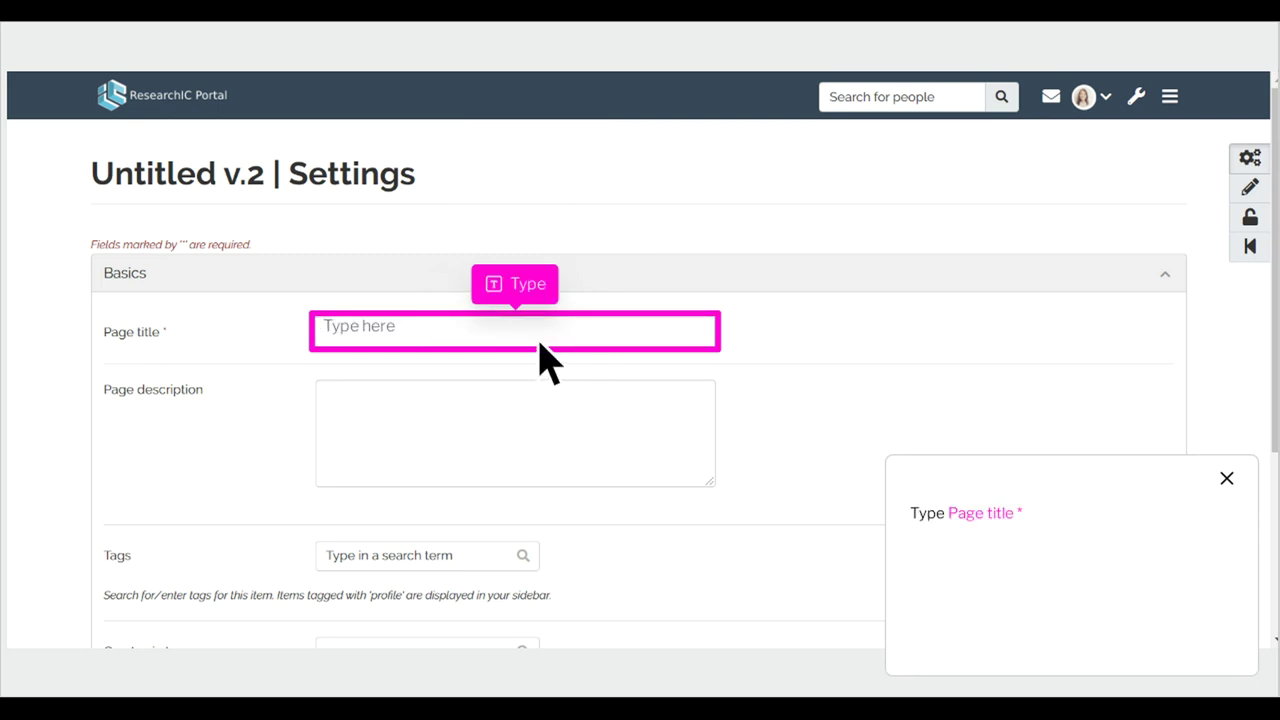
type("something")
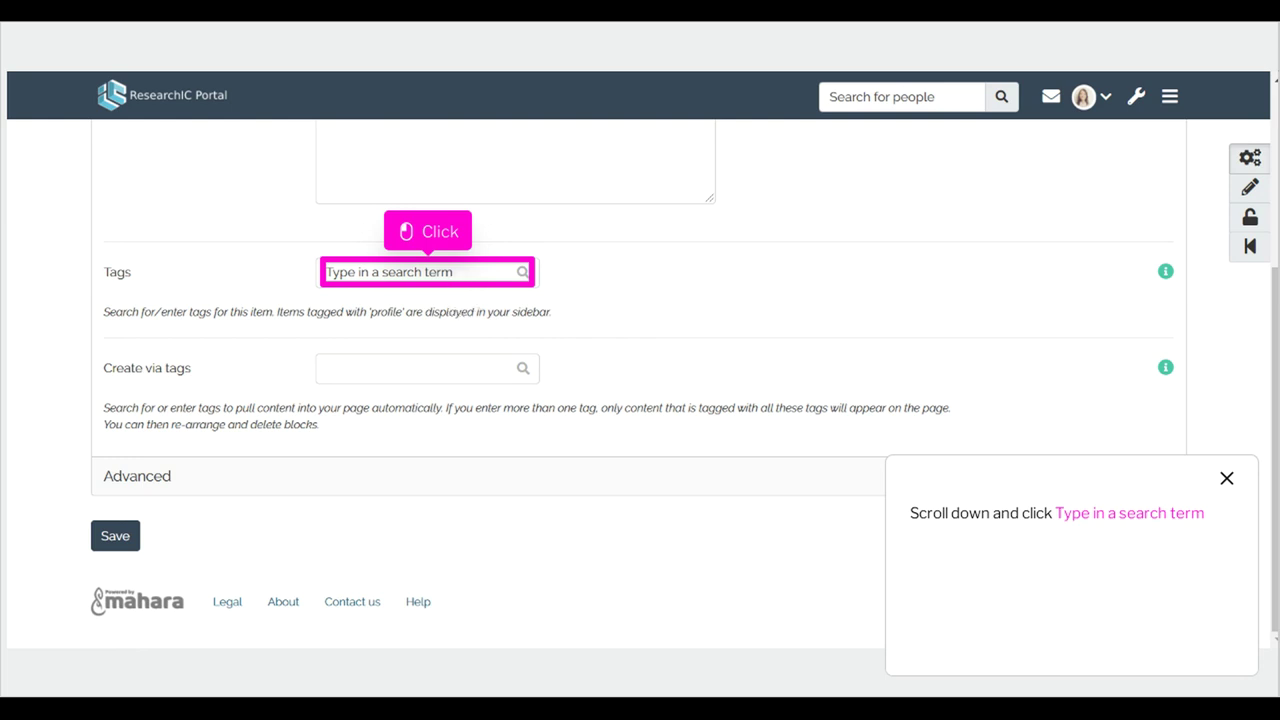
left_click(453, 280)
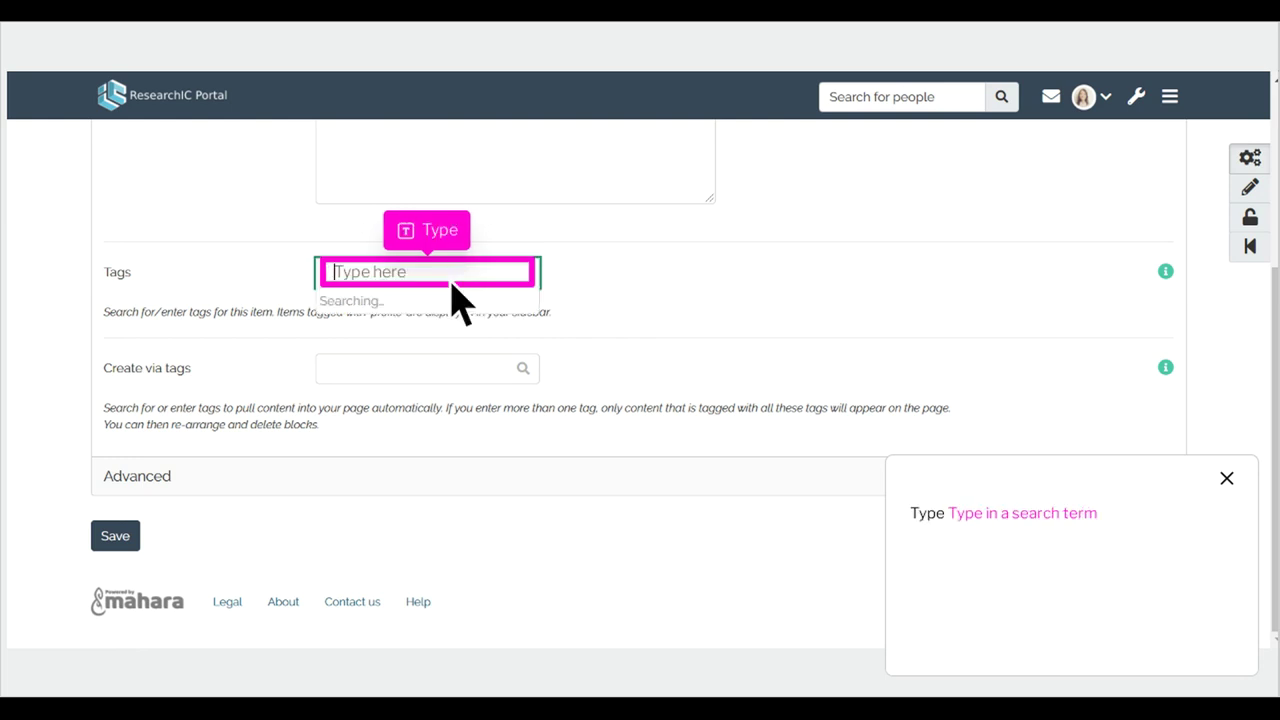
type("something")
type("template")
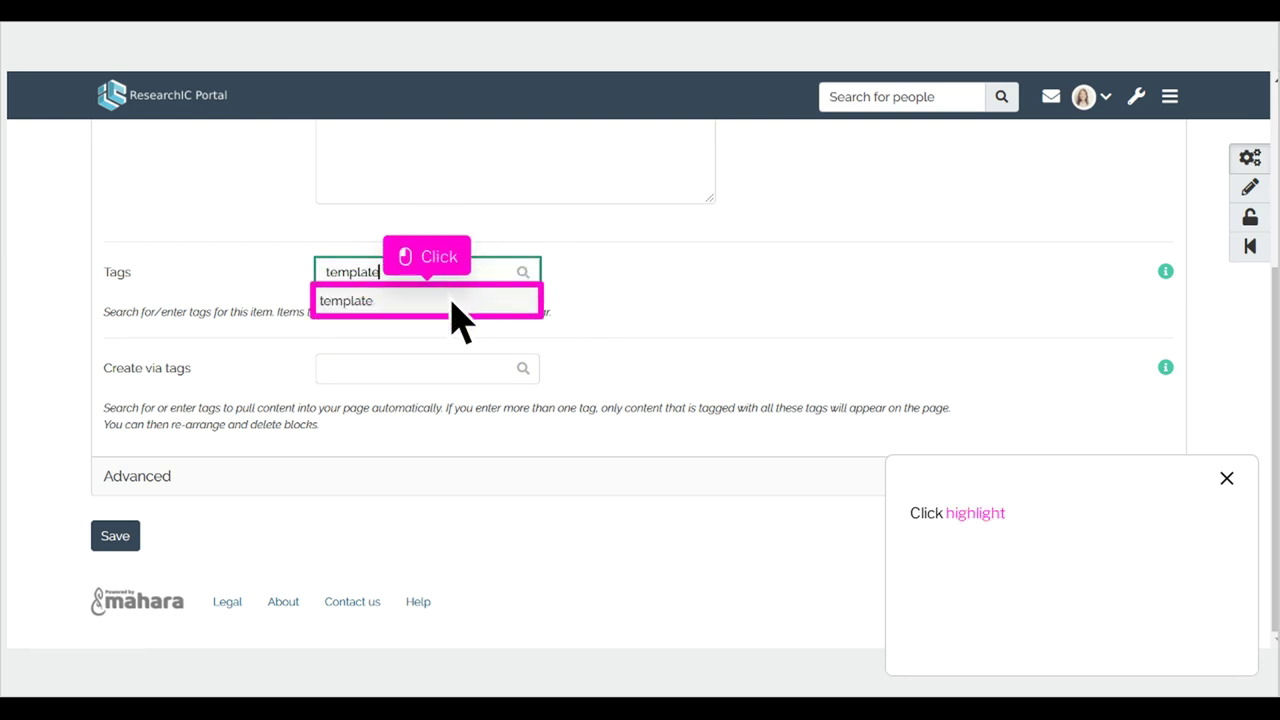
left_click(452, 313)
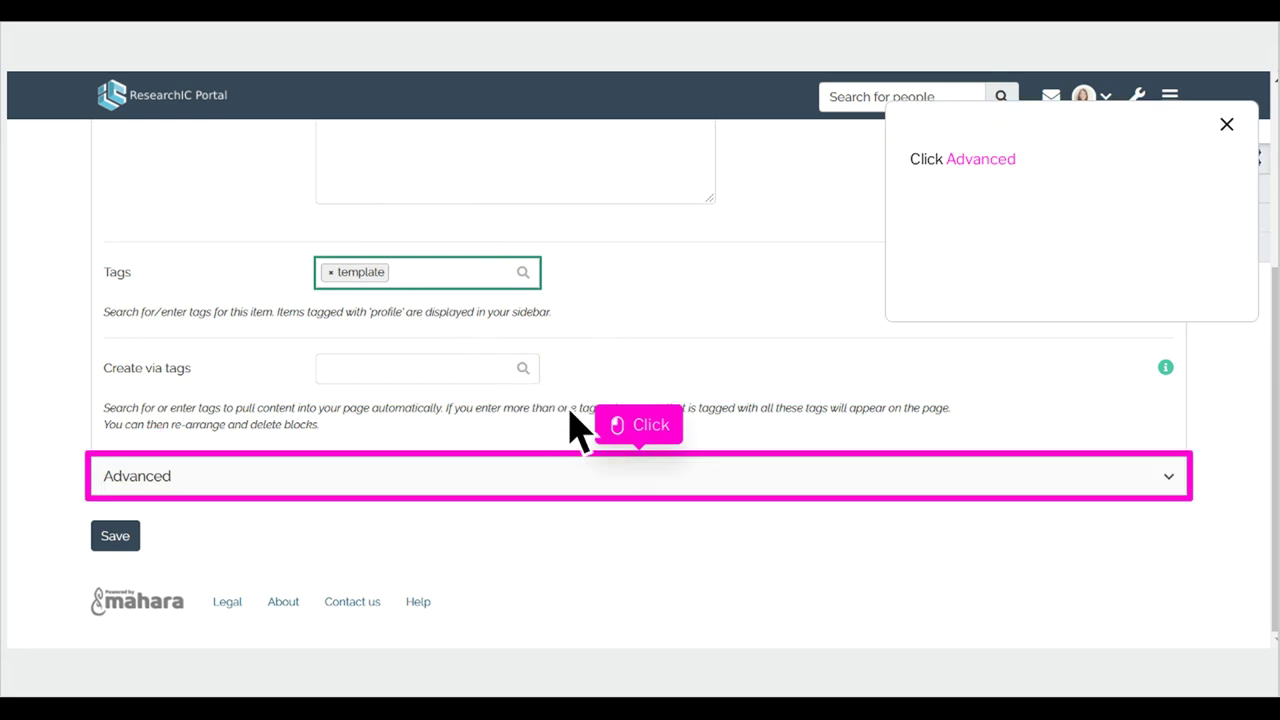
Set Template to Yes under Advanced and save the page settings
left_click(663, 490)
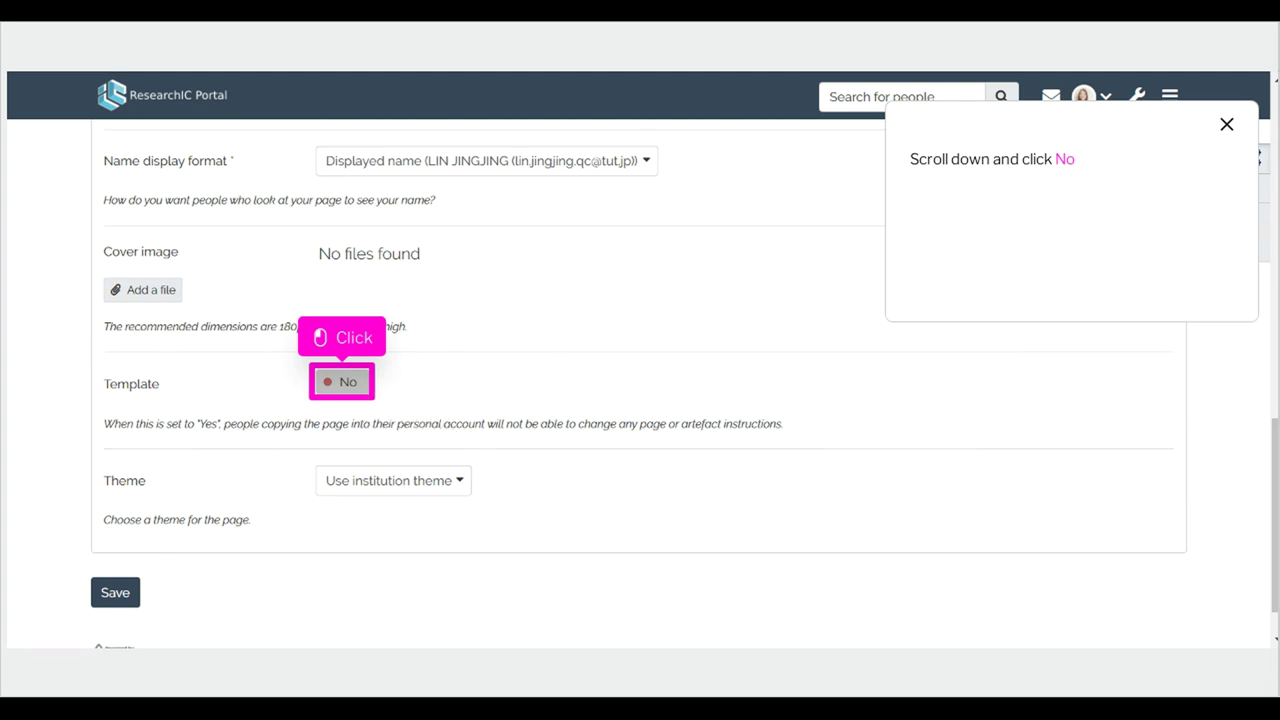
left_click(366, 394)
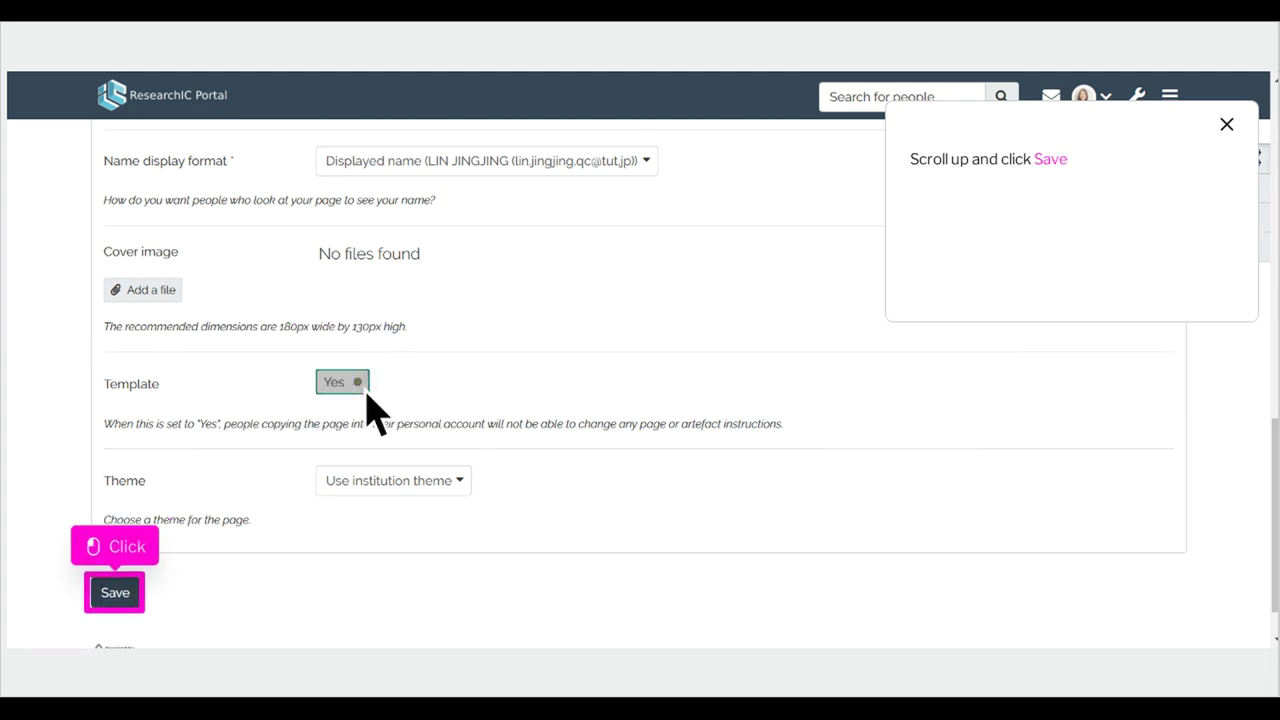
left_click(115, 592)
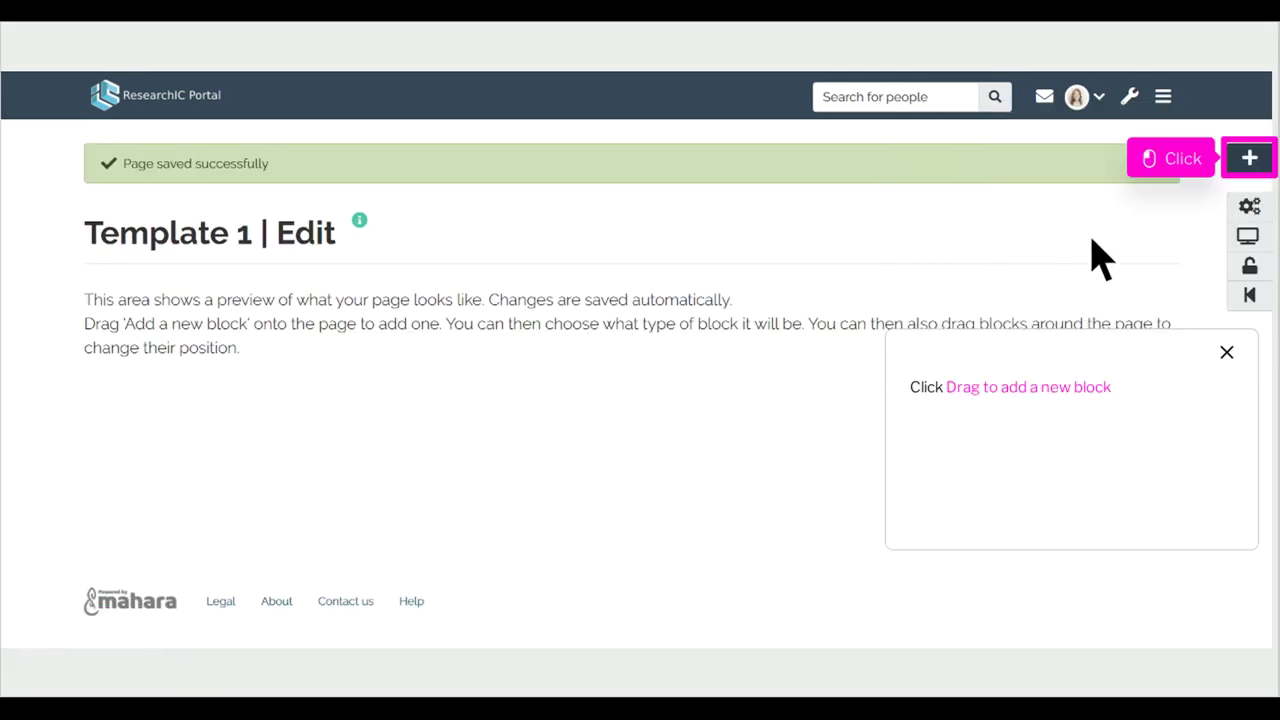
Add a new block at the Top position of the page
left_click(1268, 162)
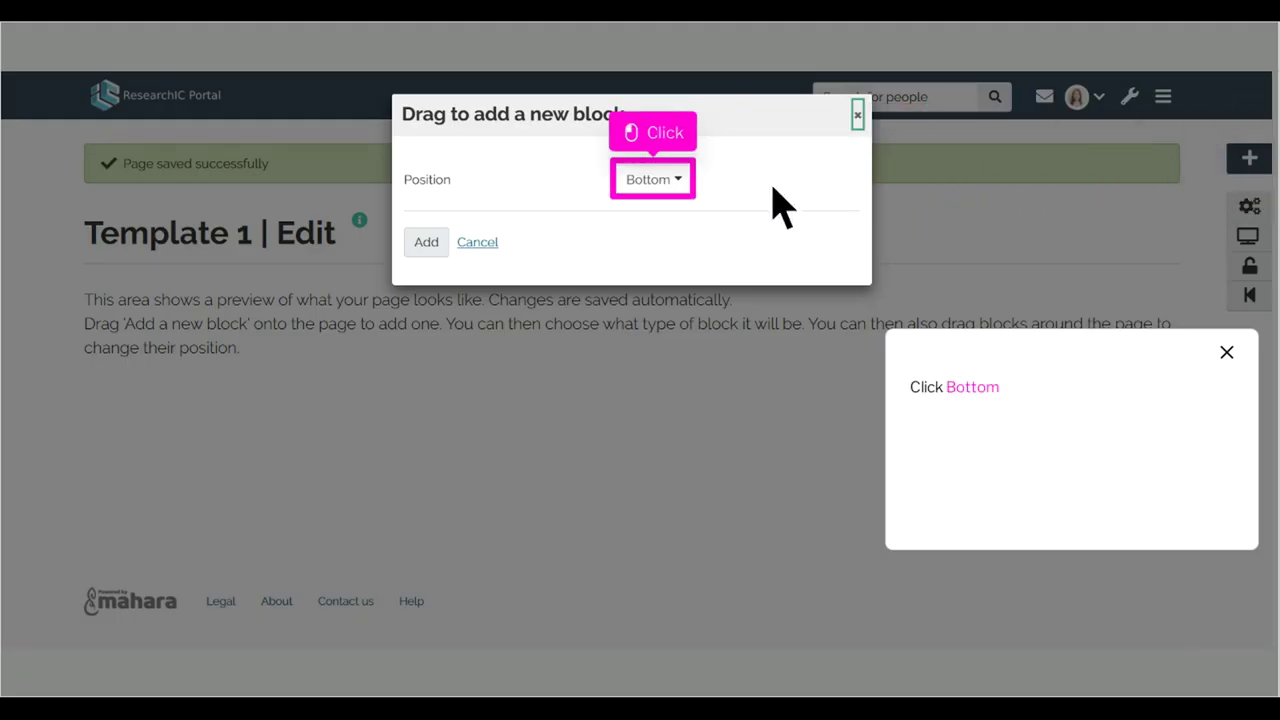
left_click(677, 192)
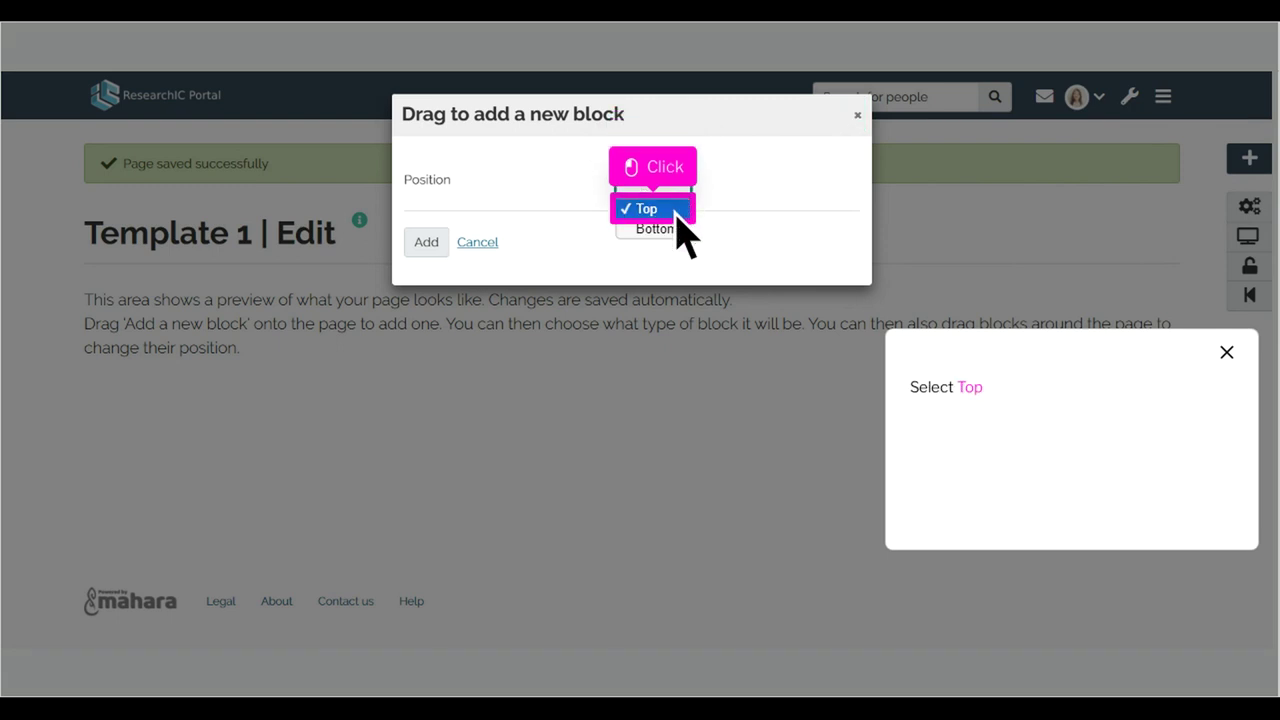
left_click(677, 212)
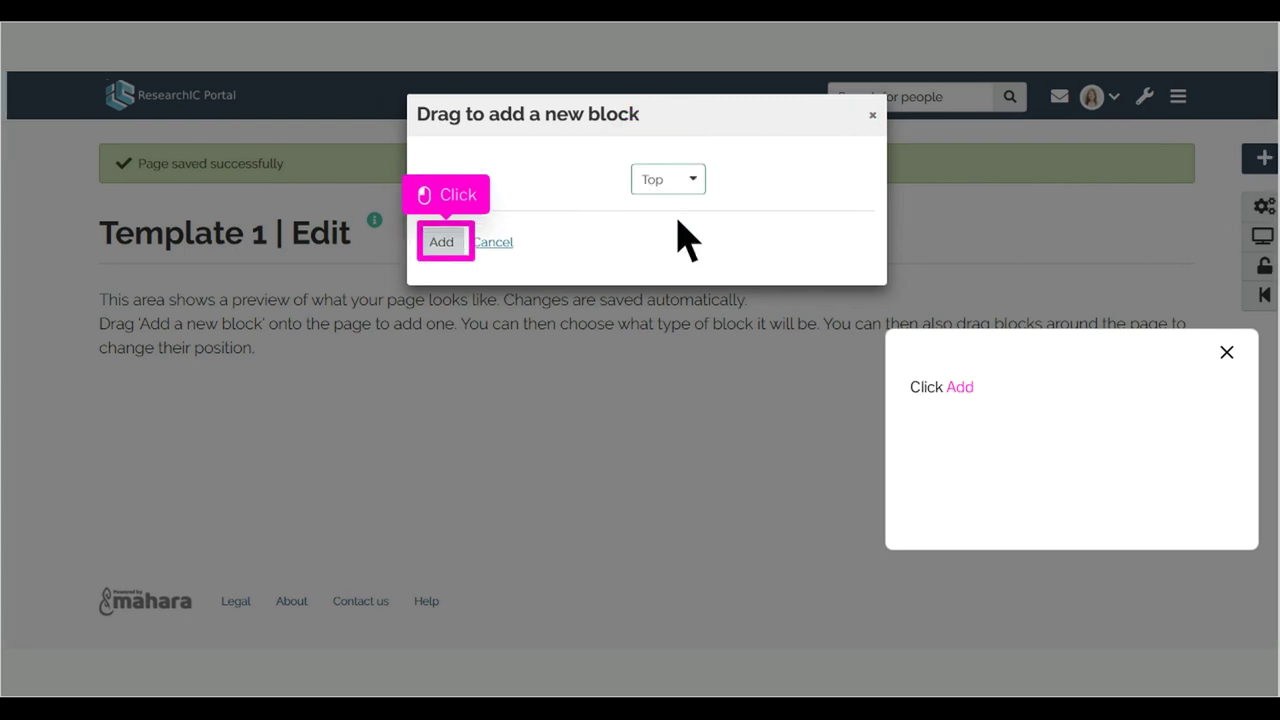
left_click(464, 250)
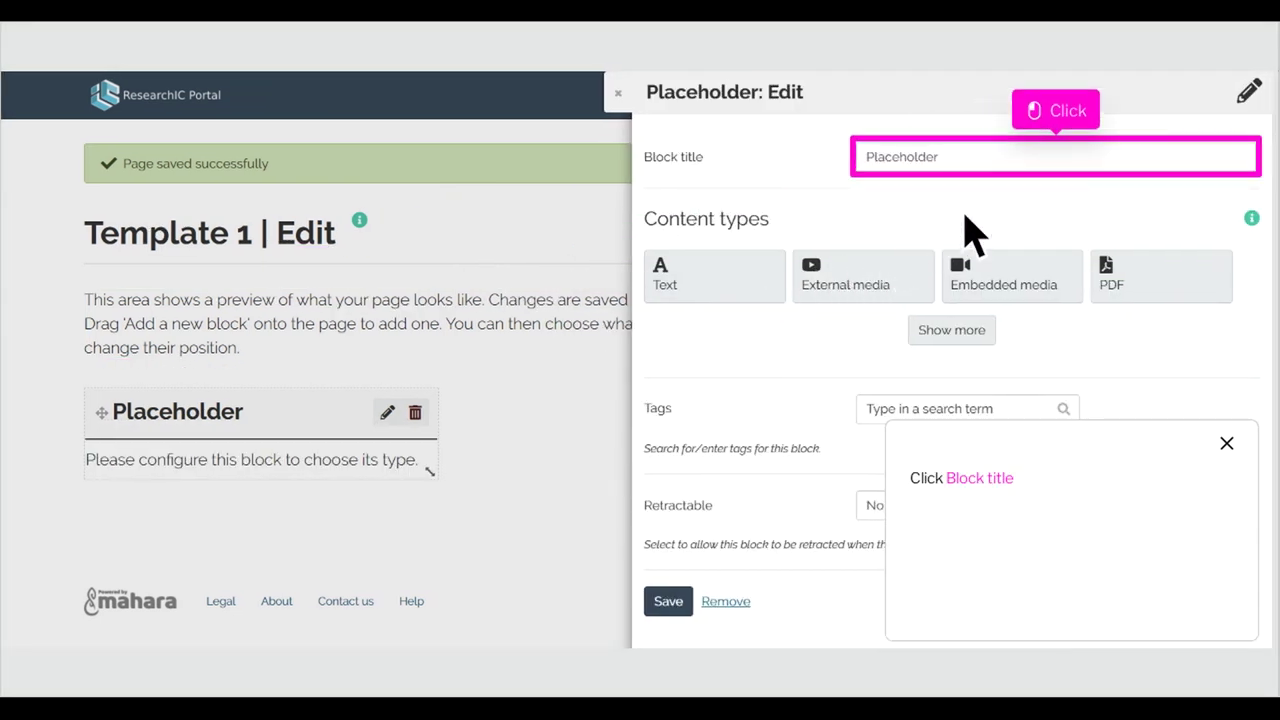
Rename the block 'Introduction', make it a Text block and save it
left_click(1080, 170)
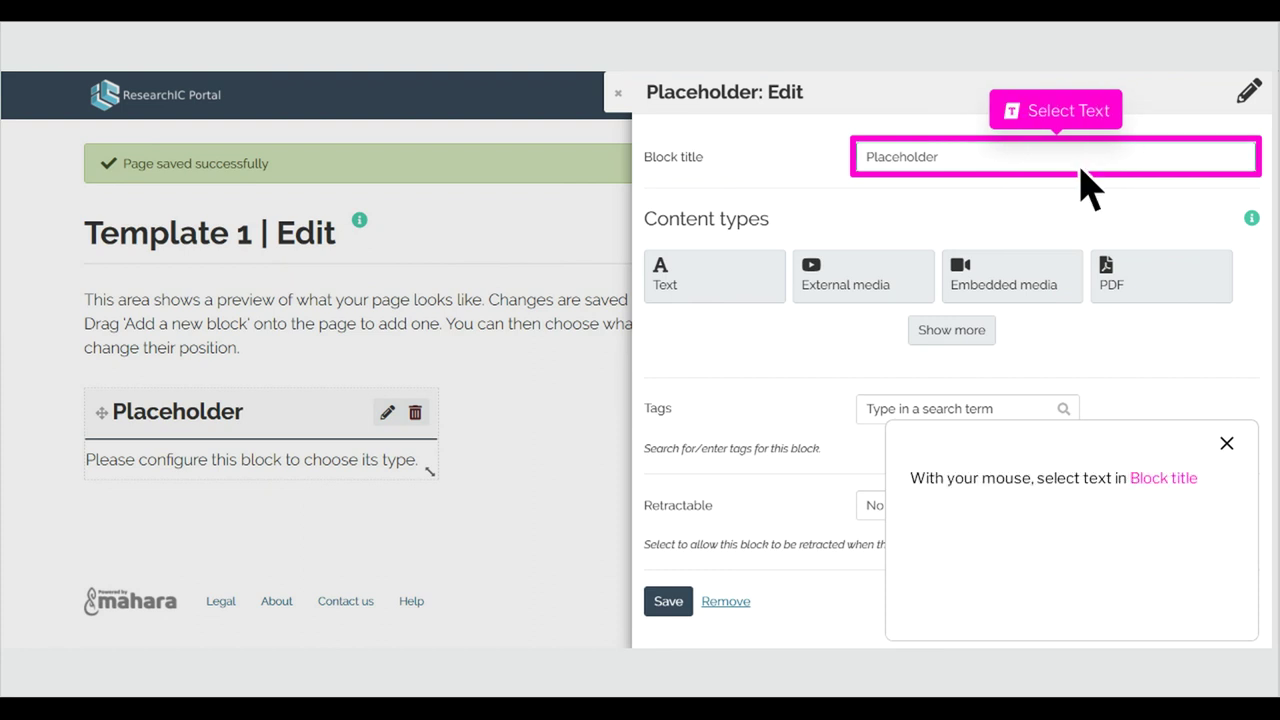
double_click(1080, 170)
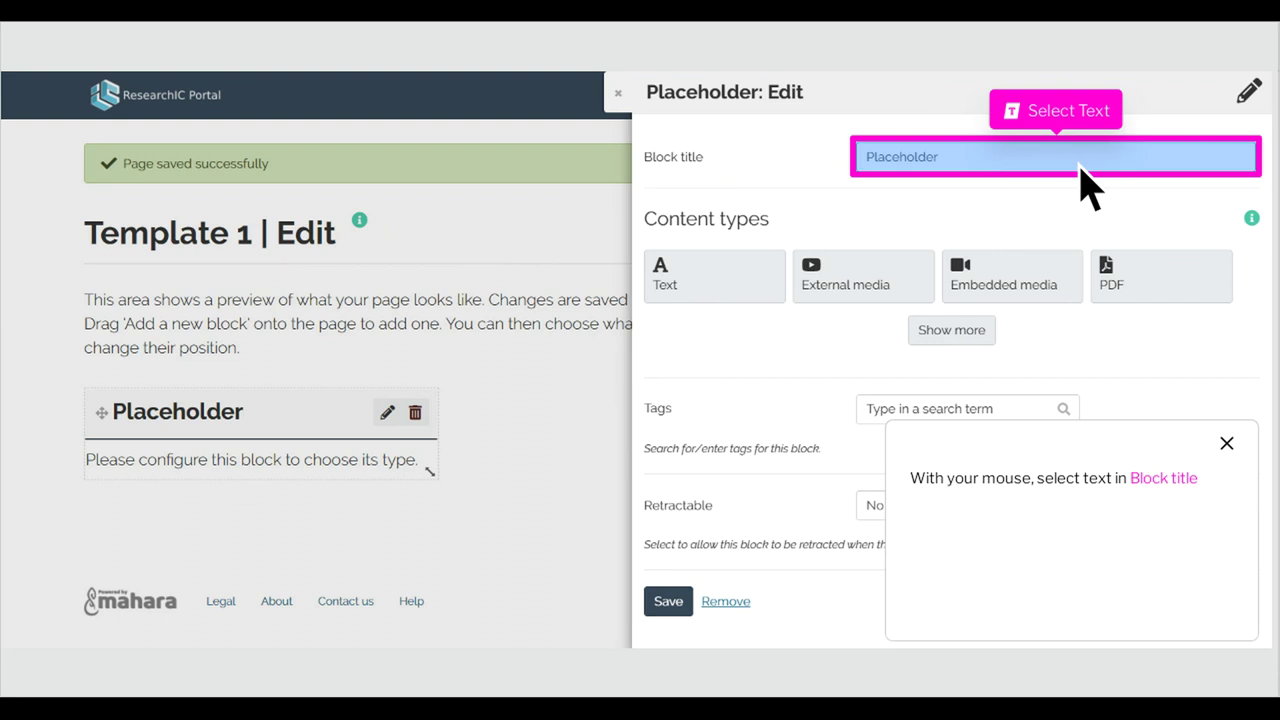
key("BackSpace")
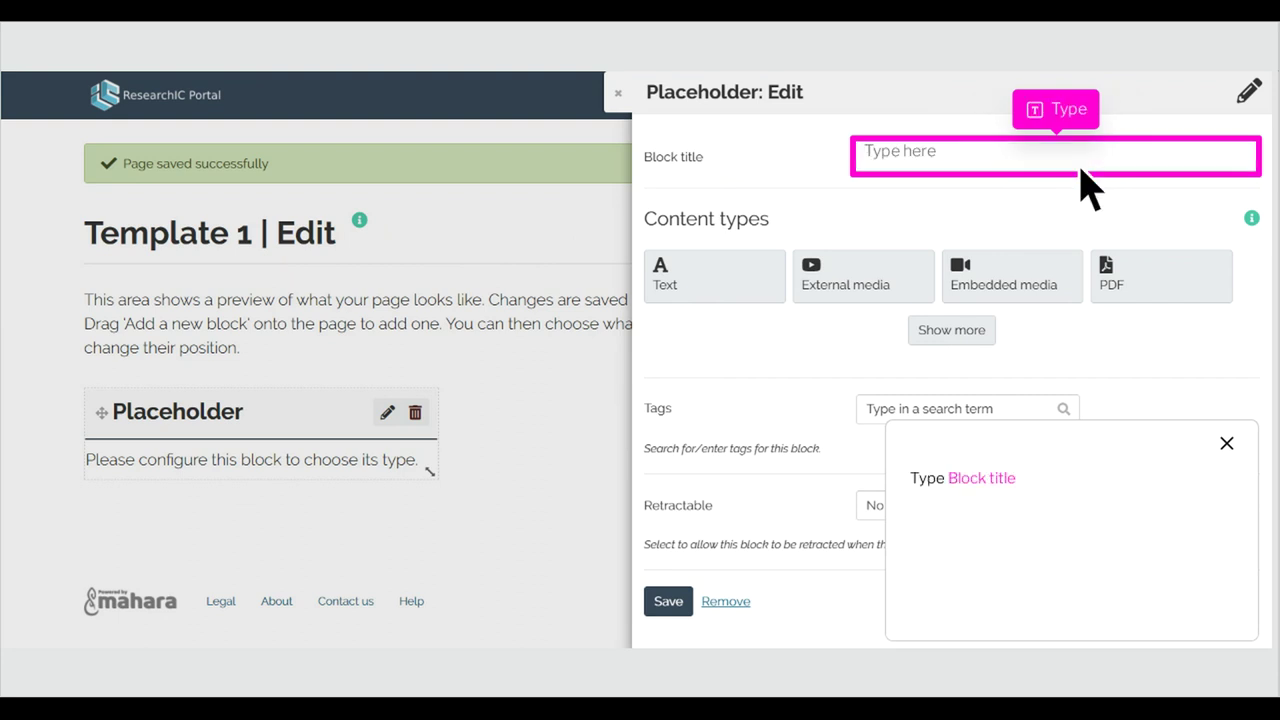
type("something")
key("Return")
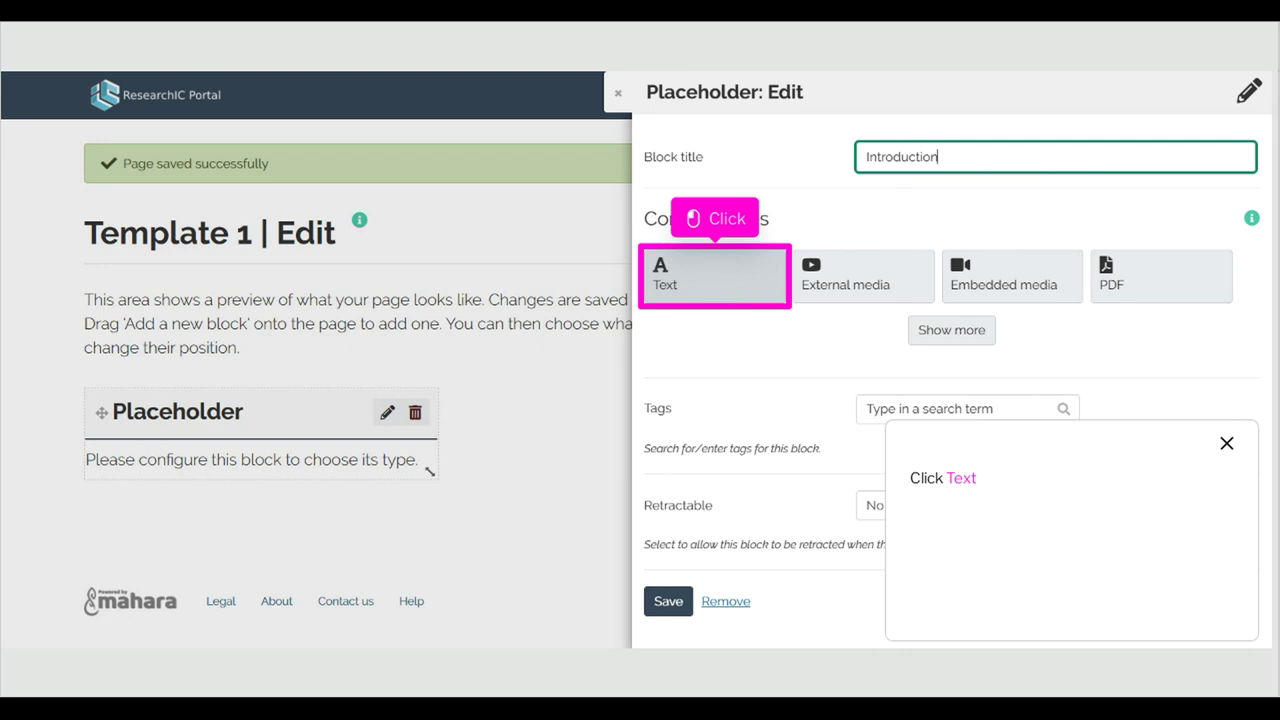
left_click(740, 290)
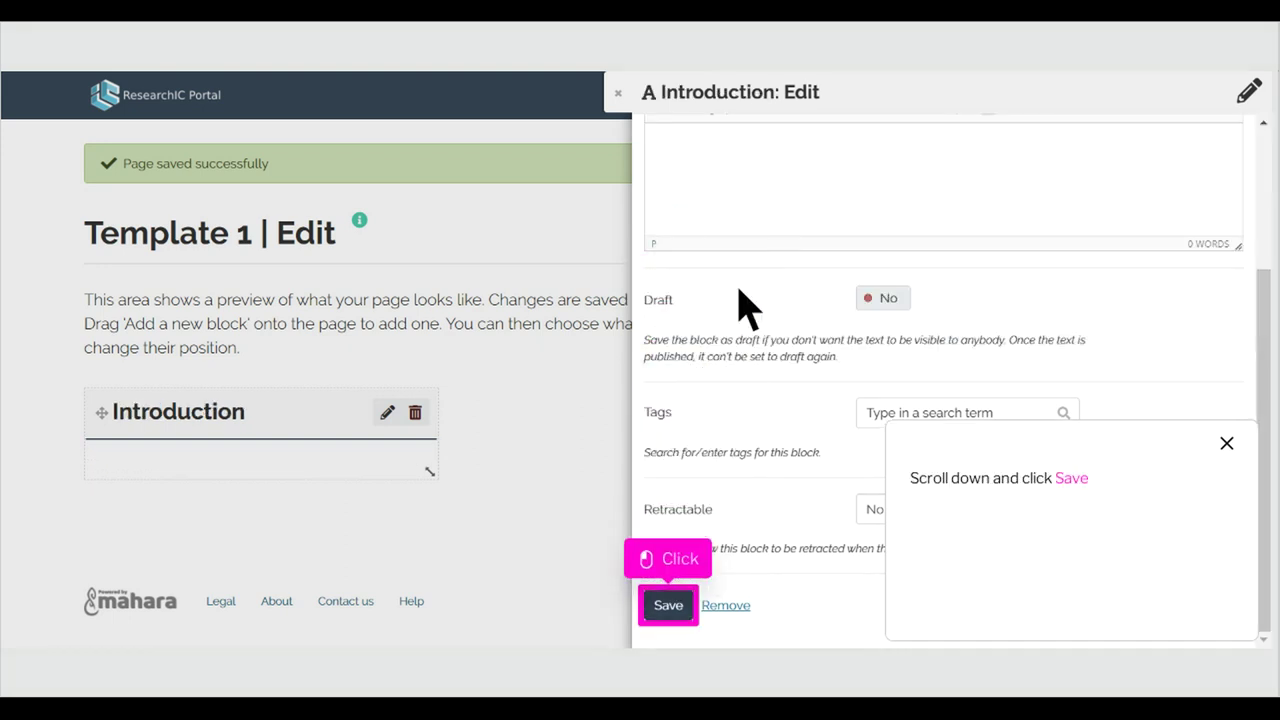
left_click(690, 610)
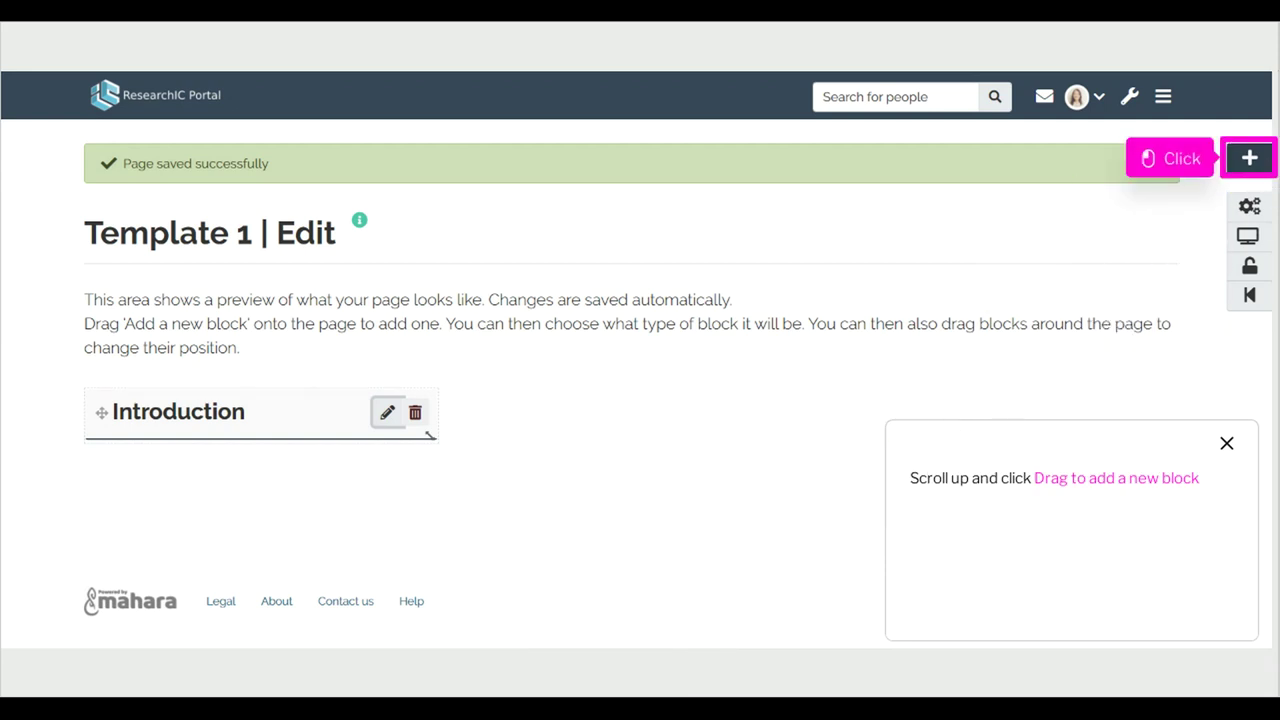
Add an External media block titled 'YouTube video' embedding the pasted YouTube link
left_click(1268, 168)
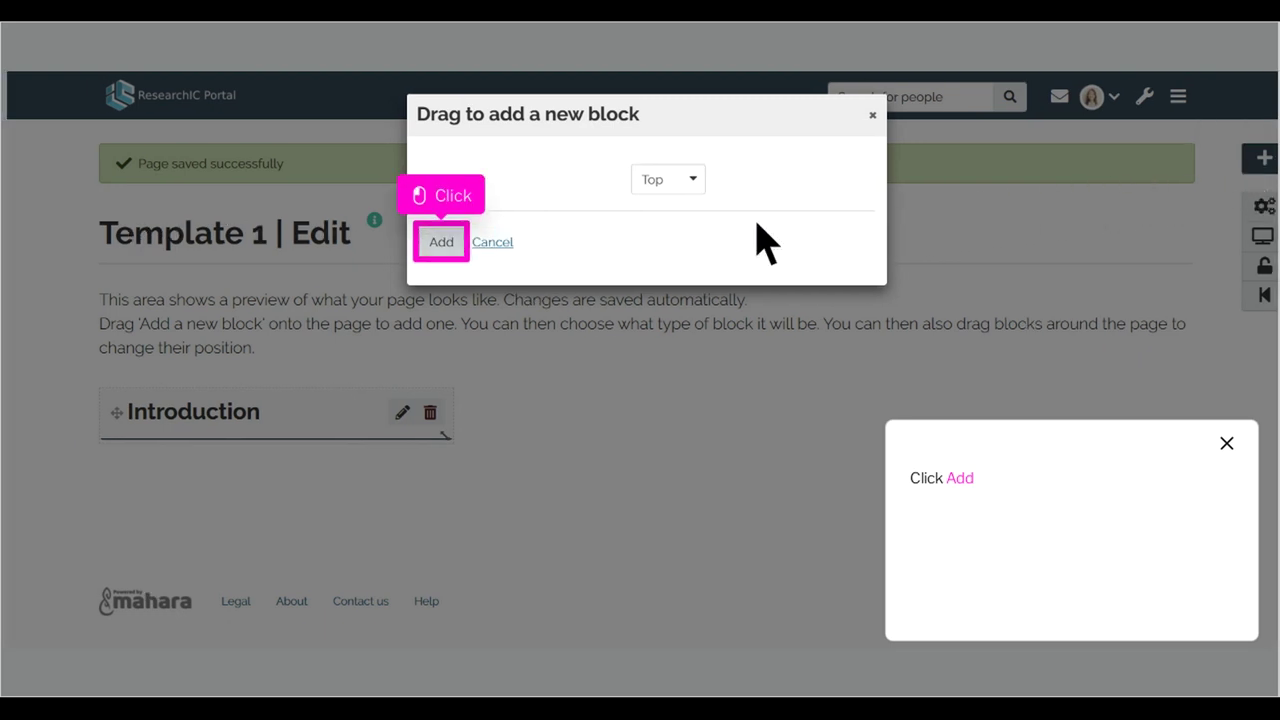
left_click(463, 254)
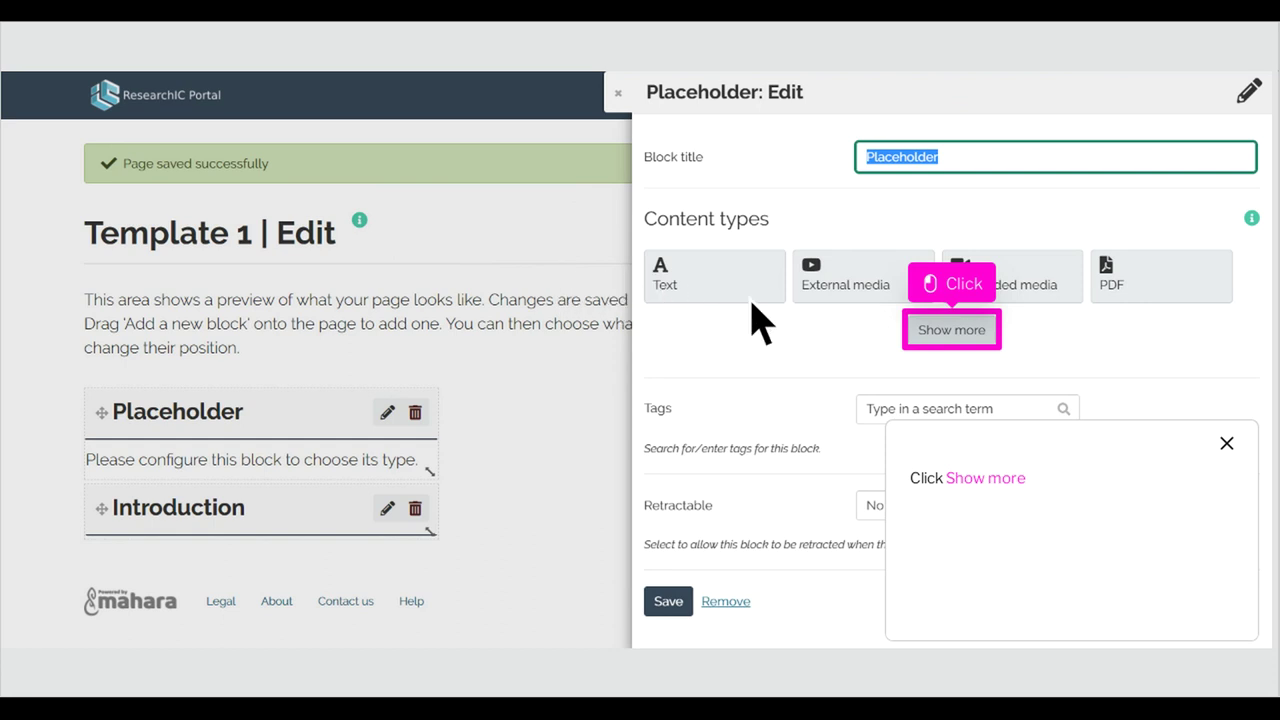
left_click(977, 338)
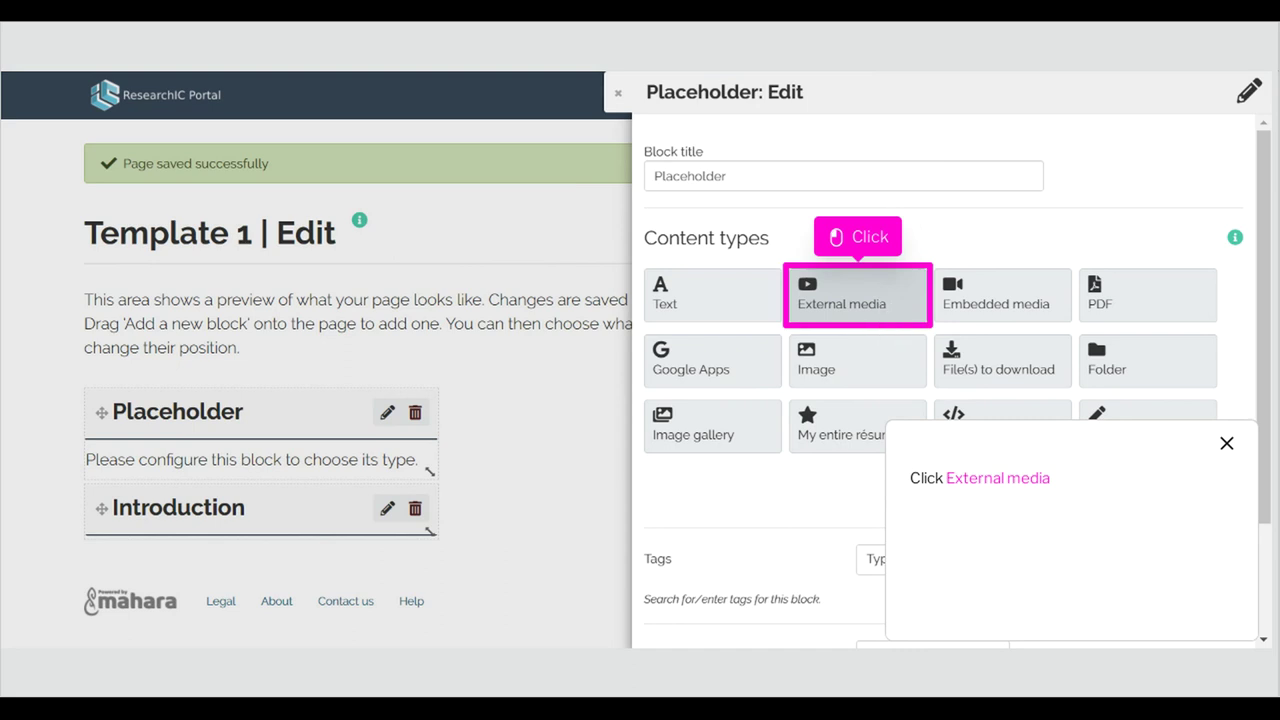
left_click(881, 307)
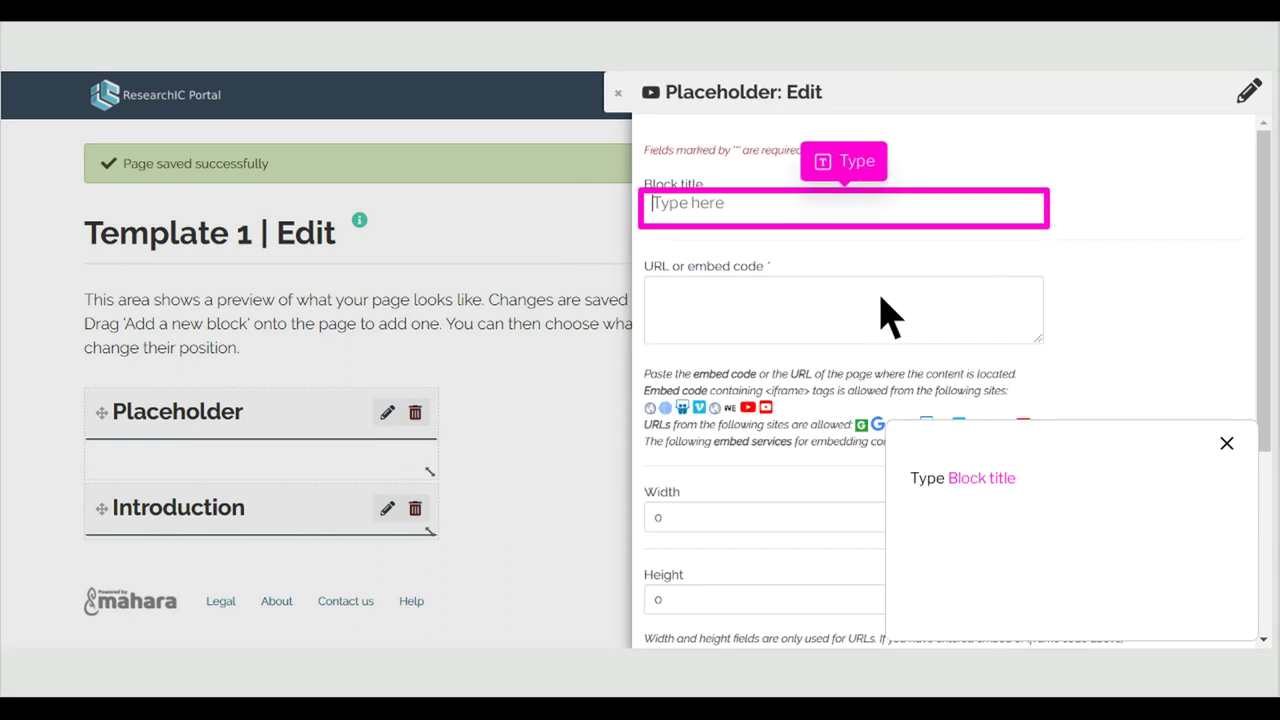
type("something")
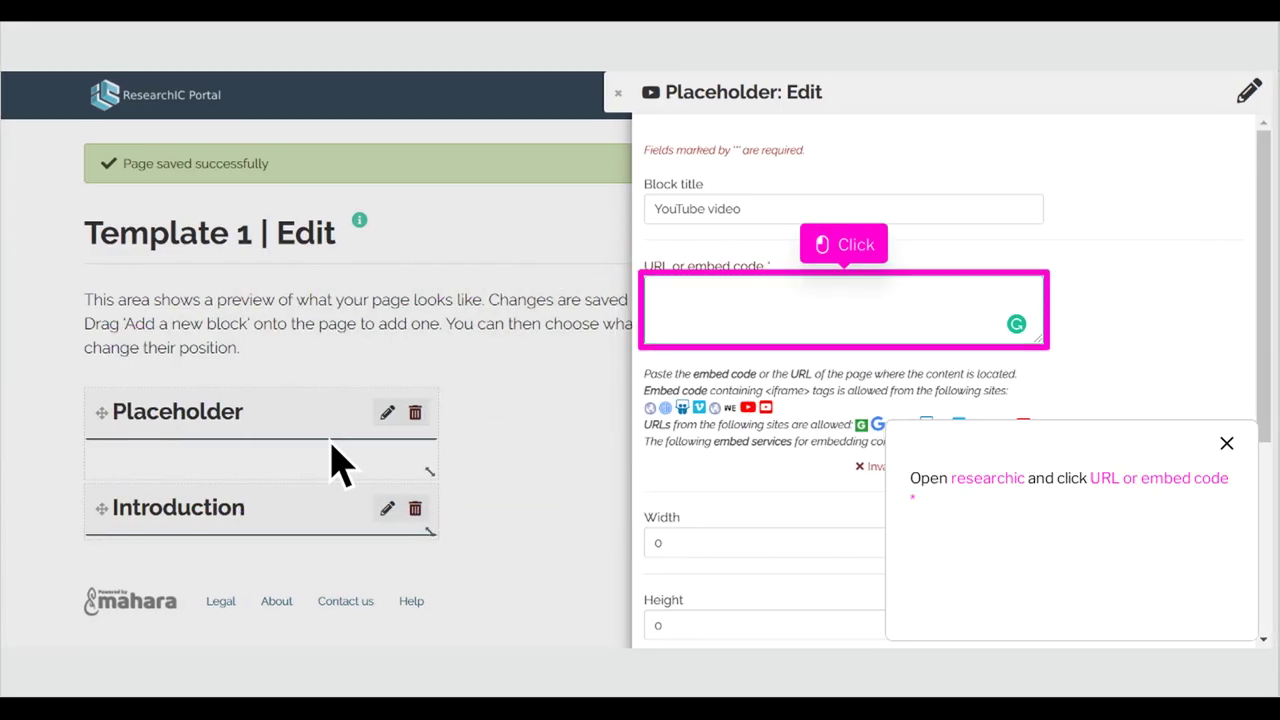
left_click(869, 323)
type("https://www.youtube.com/watch?v=hRNfyARSIIY")
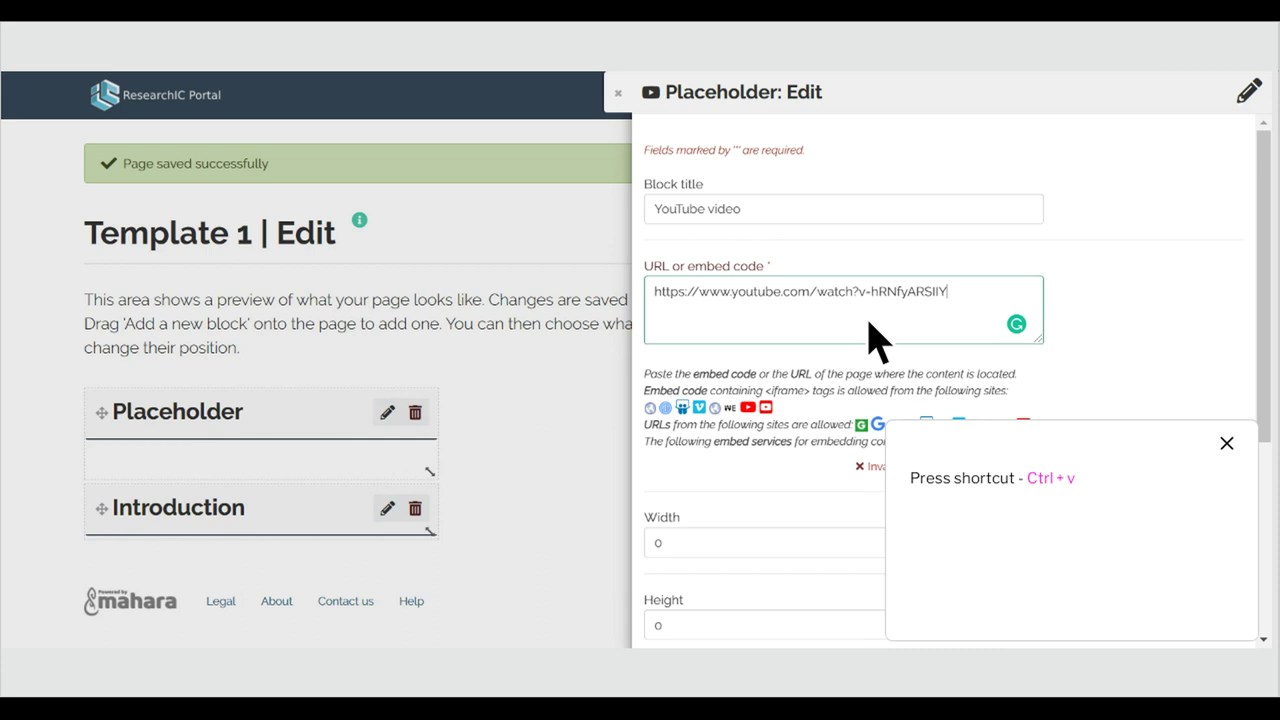
scroll(868, 322, "down", 3)
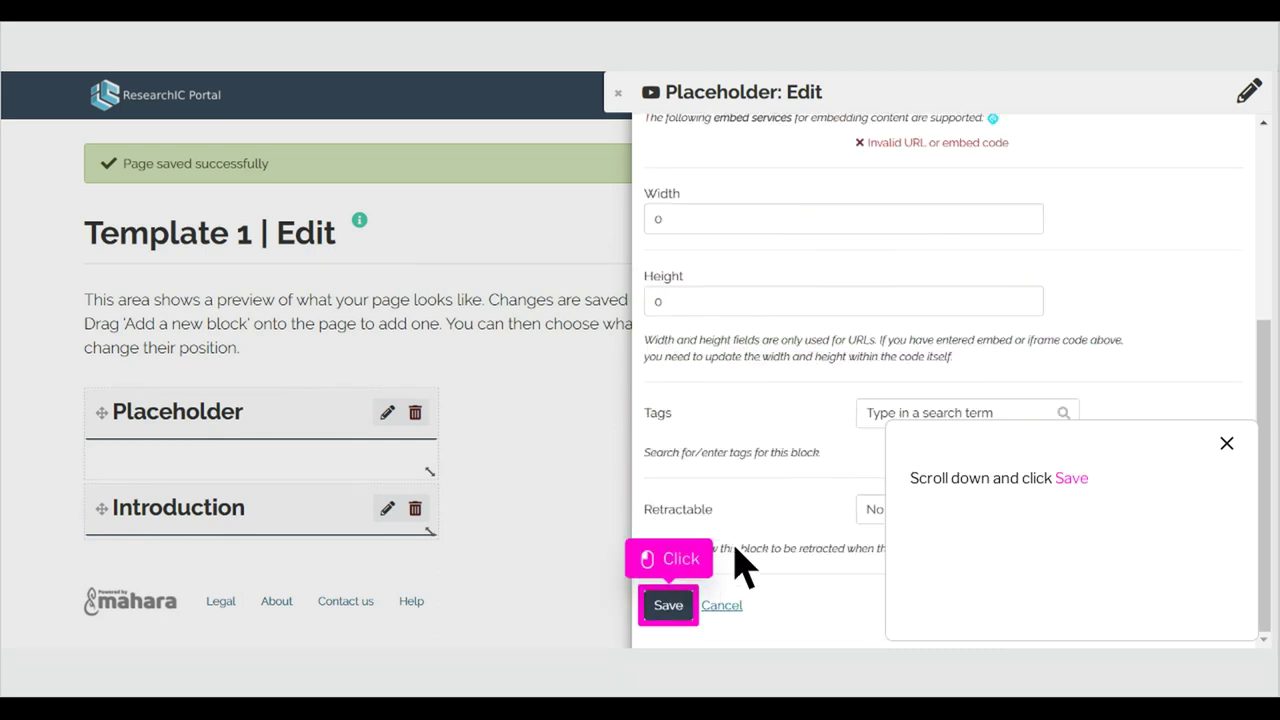
left_click(690, 612)
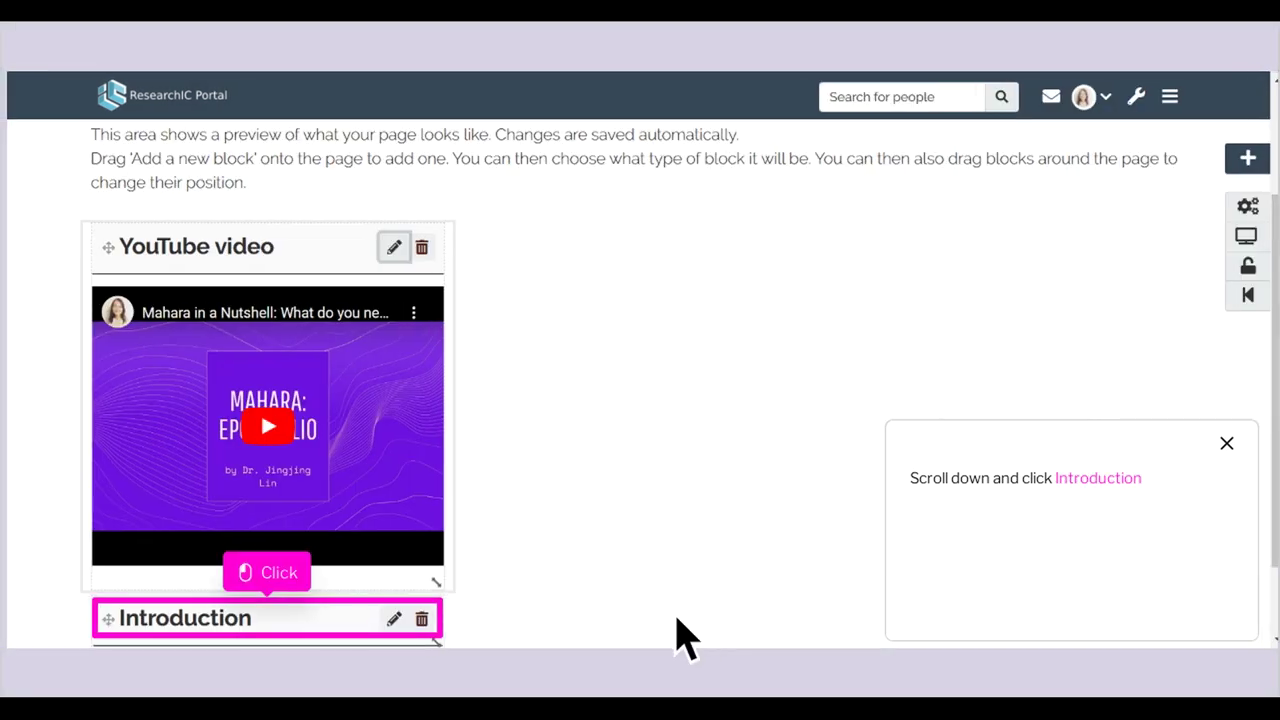
Move Introduction to the top and drop the YouTube video block in the right column
left_click(298, 638)
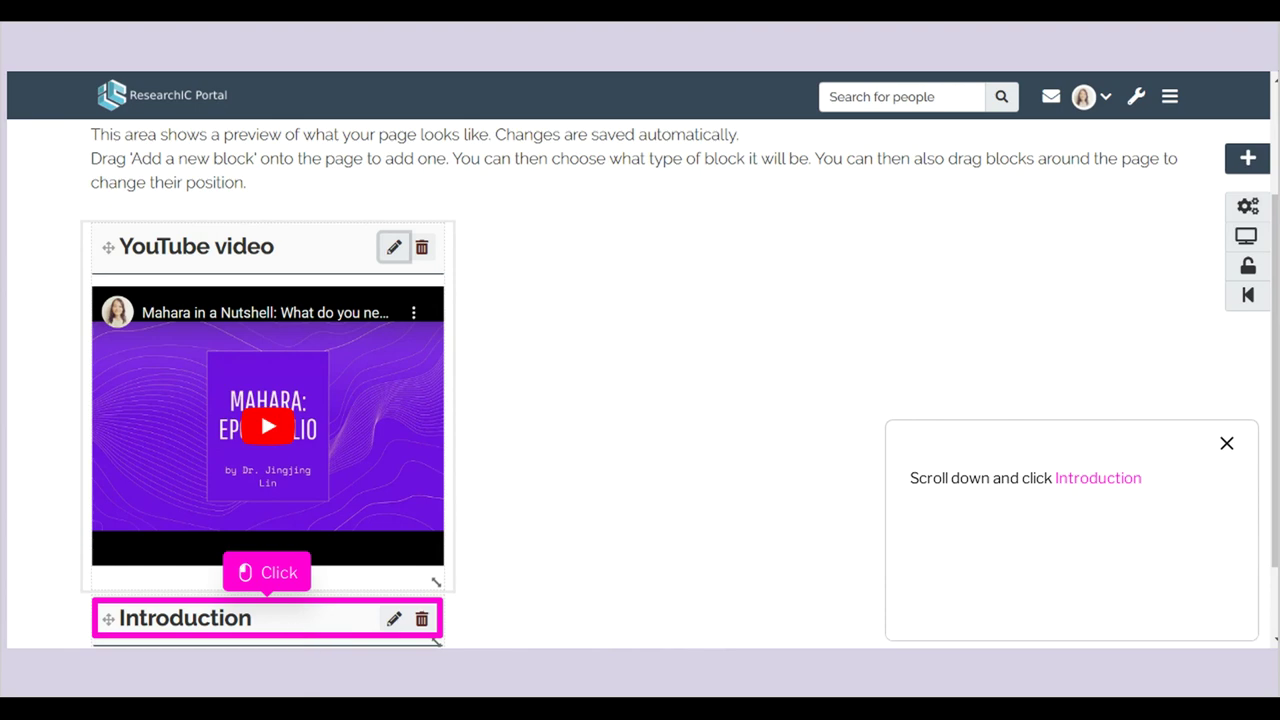
left_click(300, 645)
left_click_drag(292, 632, 276, 303)
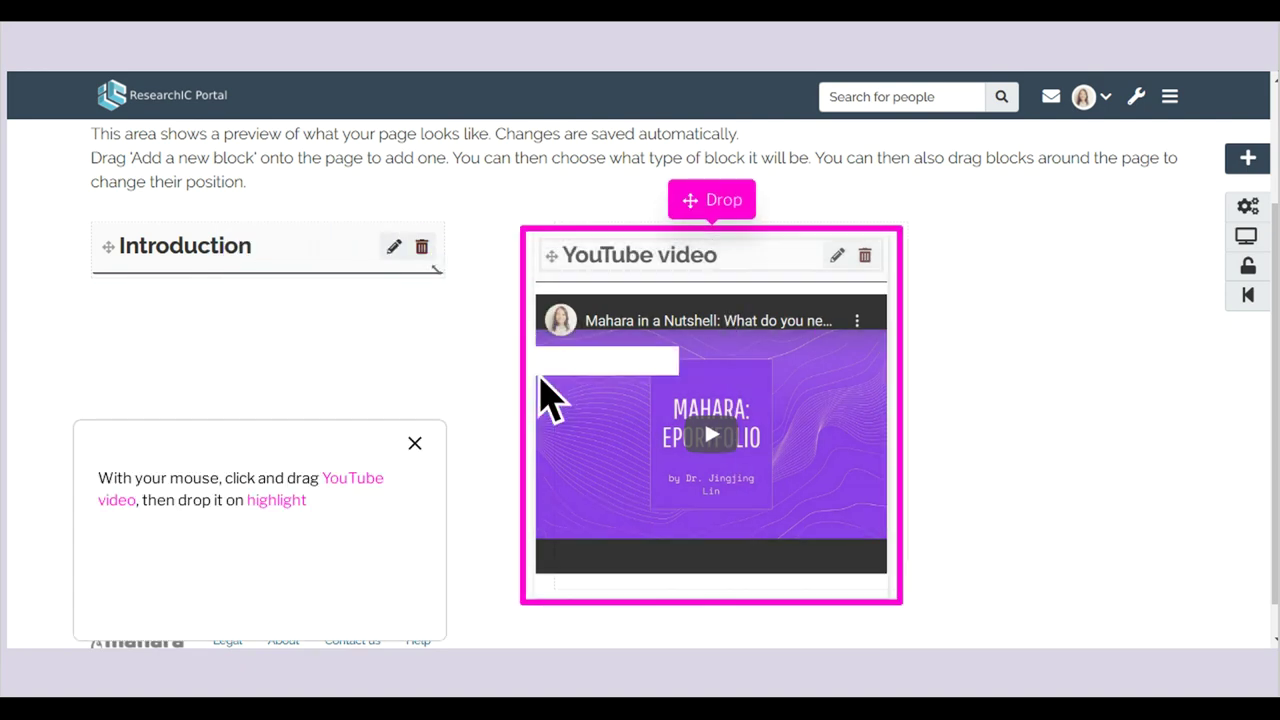
left_click(738, 424)
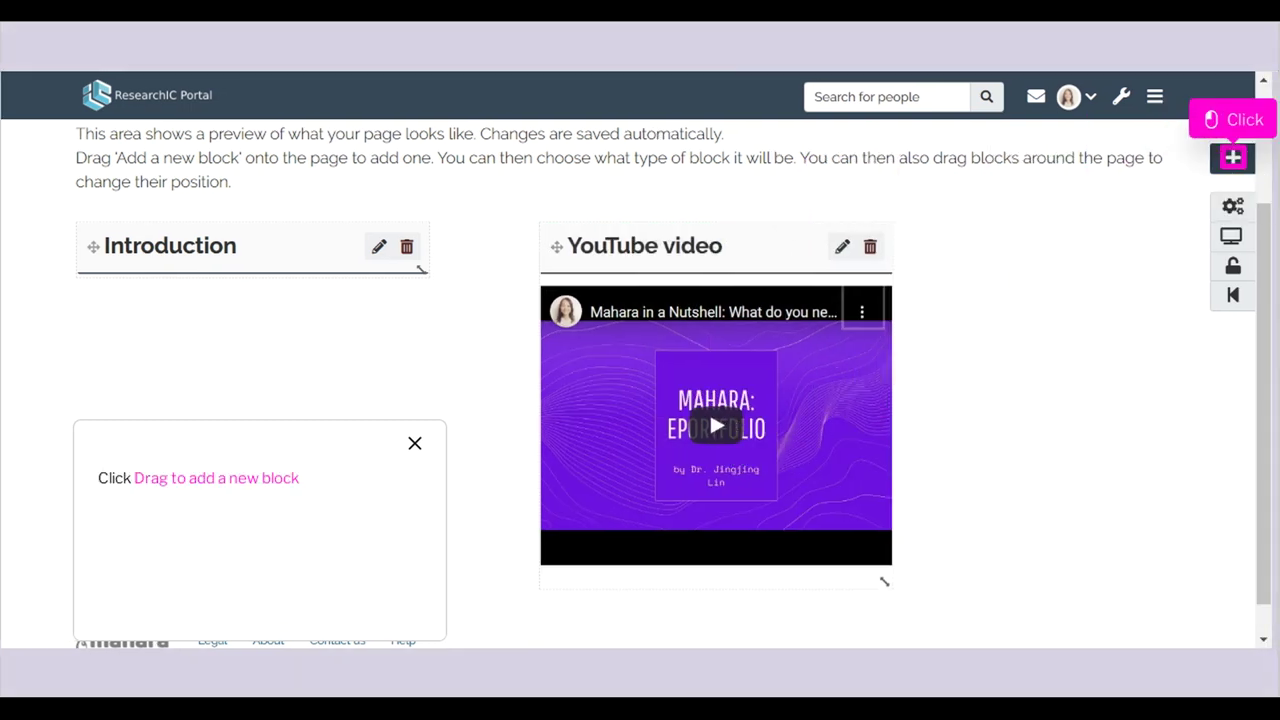
Place a new block at the top left and save it as a File(s) to download block titled 'File'
left_click(1258, 170)
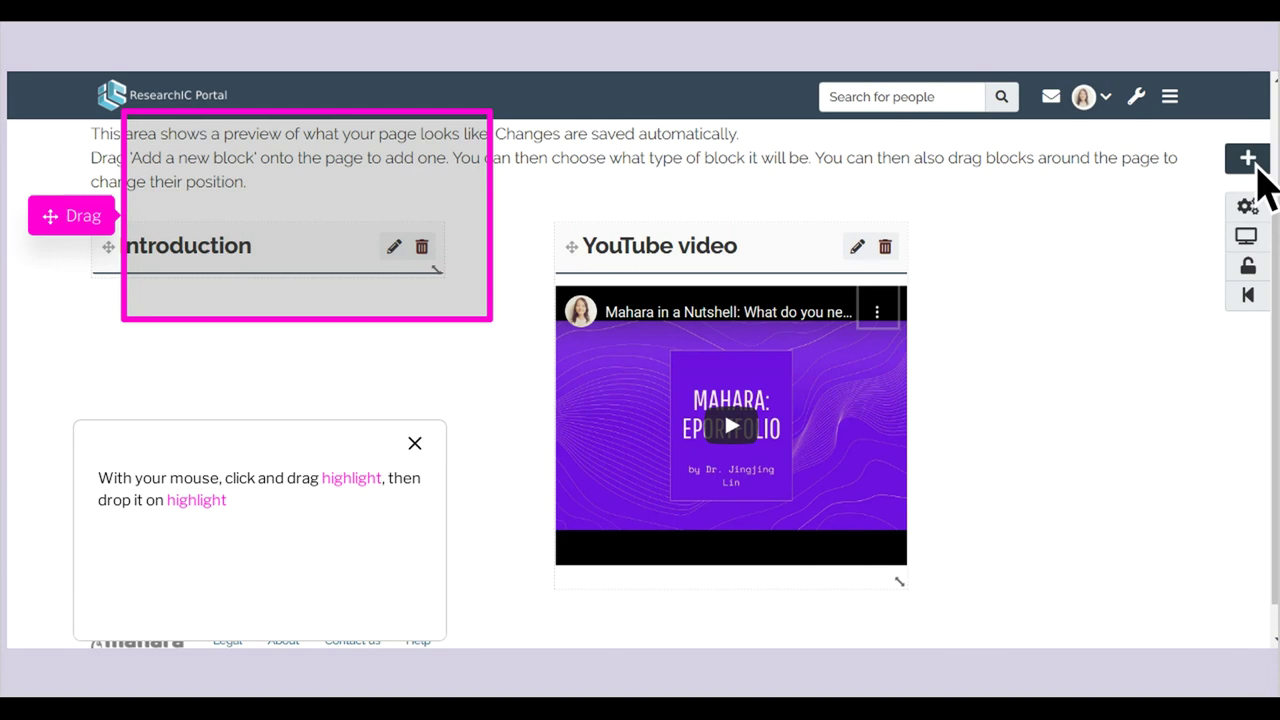
mouse_move(1262, 180)
left_mouse_down()
mouse_move(338, 243)
mouse_move(664, 386)
left_mouse_up()
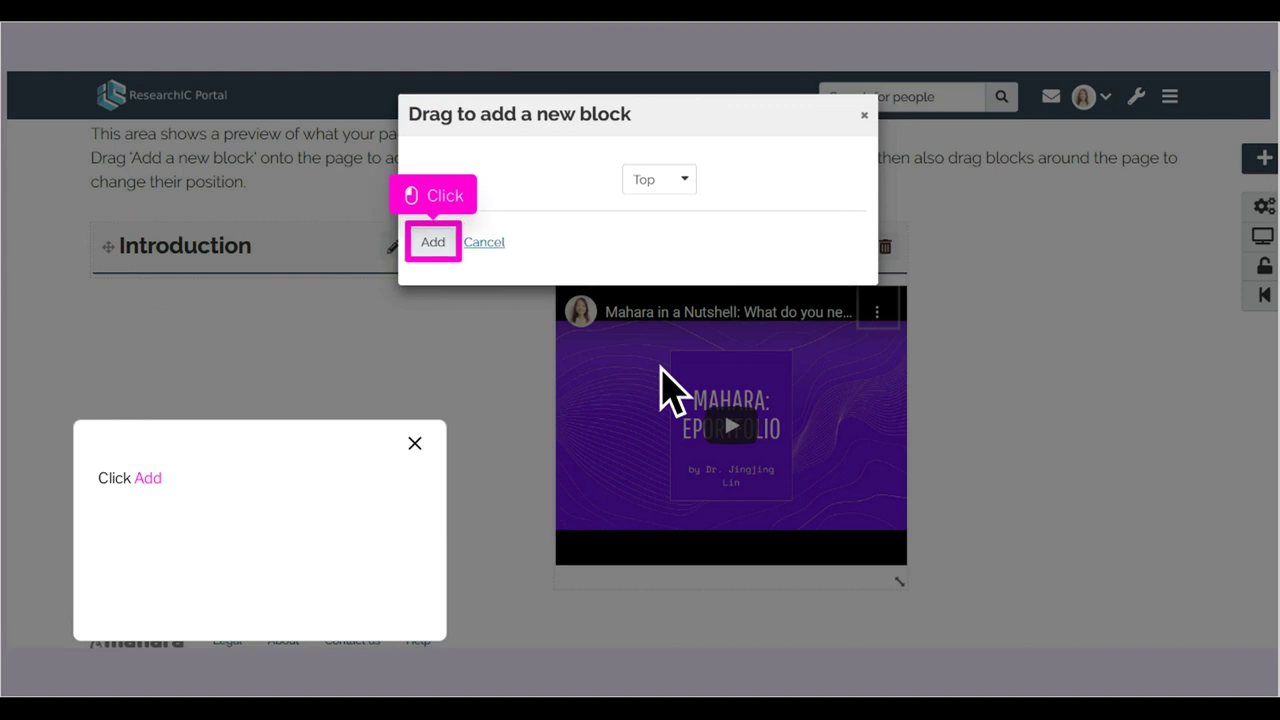
left_click(456, 252)
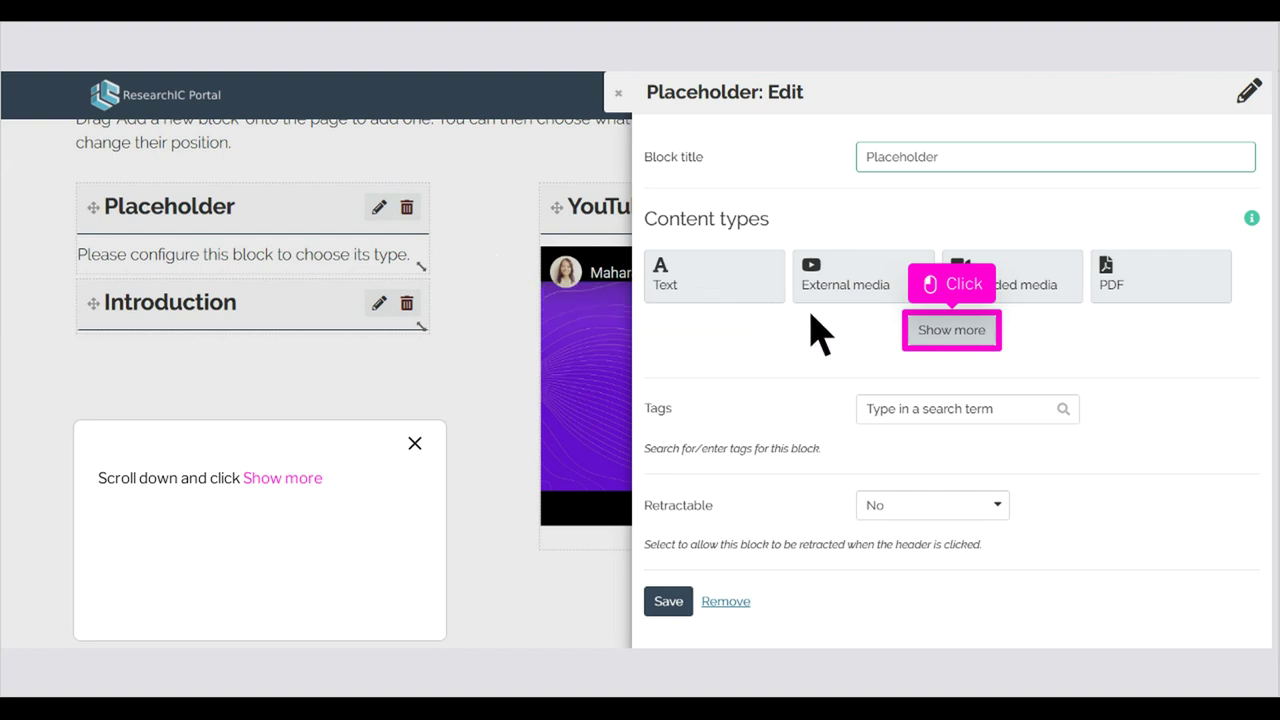
left_click(952, 330)
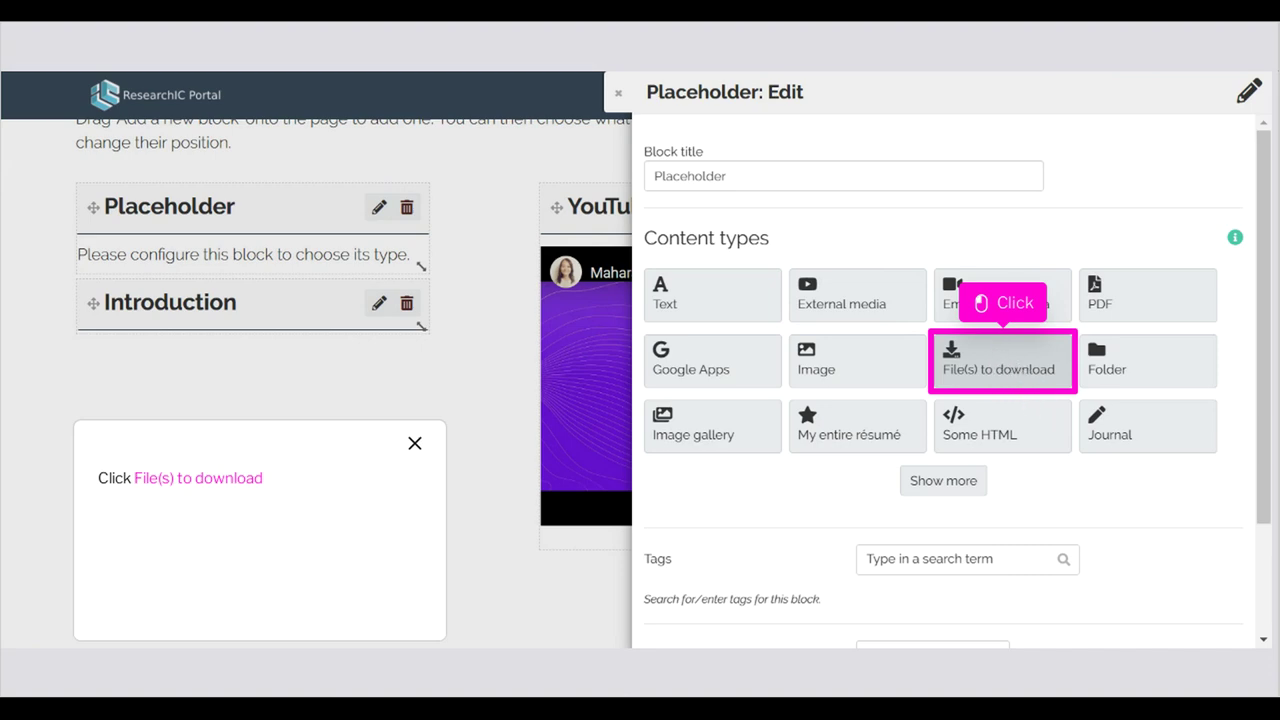
left_click(1035, 390)
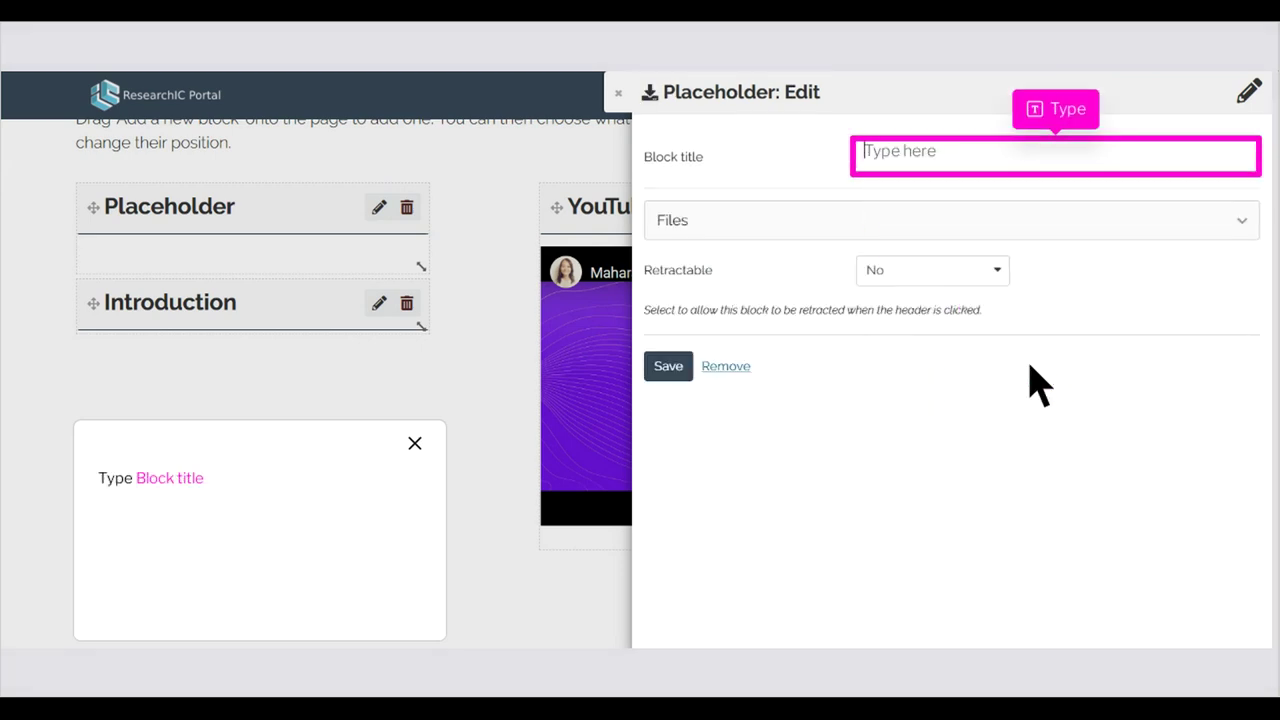
type("something")
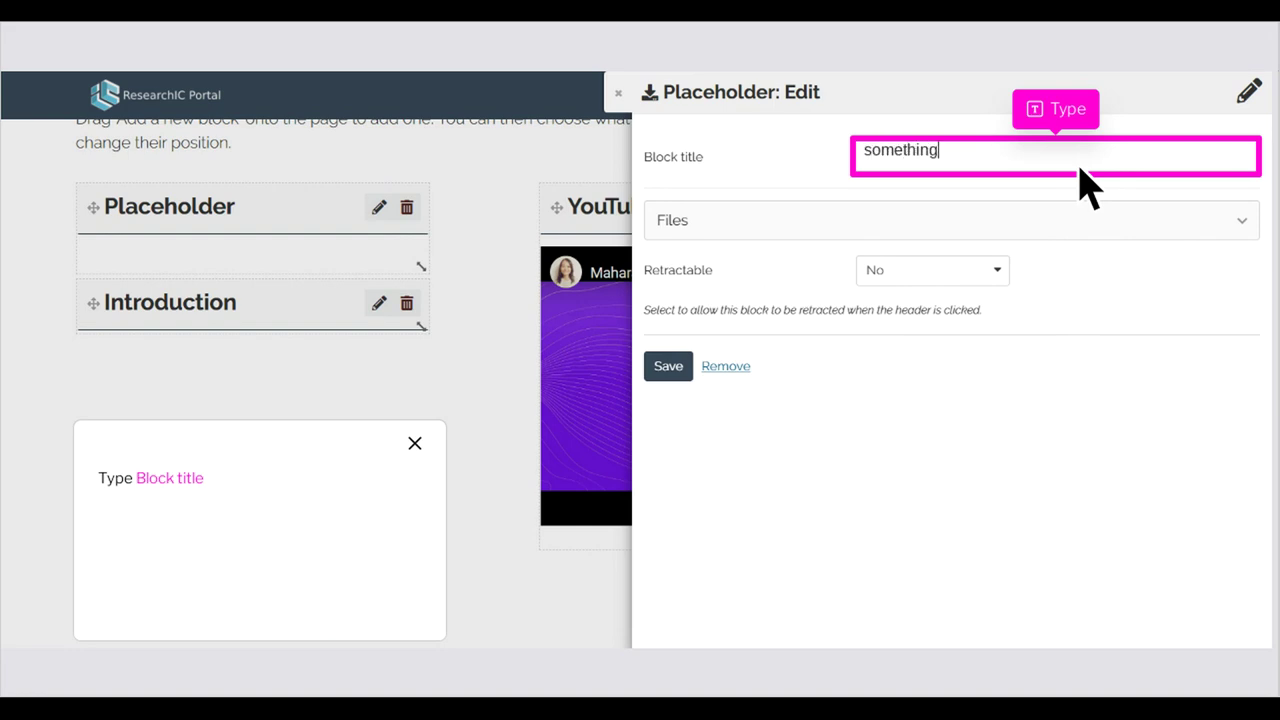
key("Return")
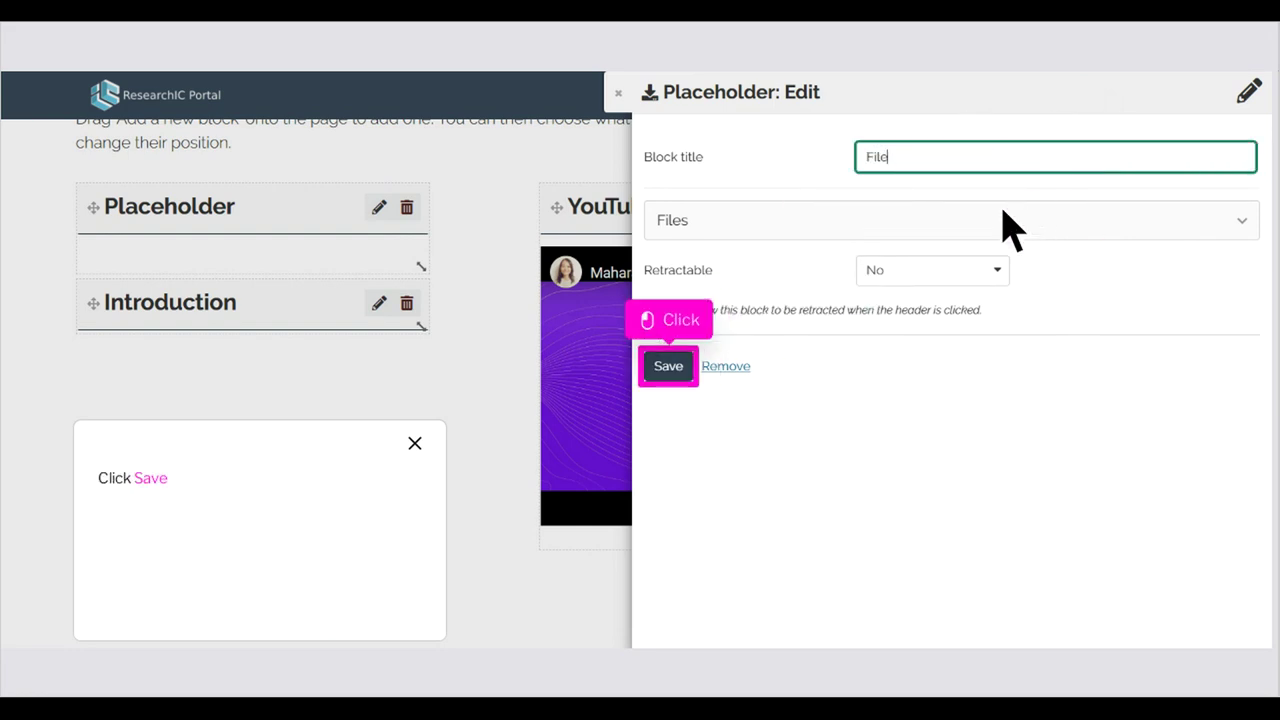
left_click(668, 366)
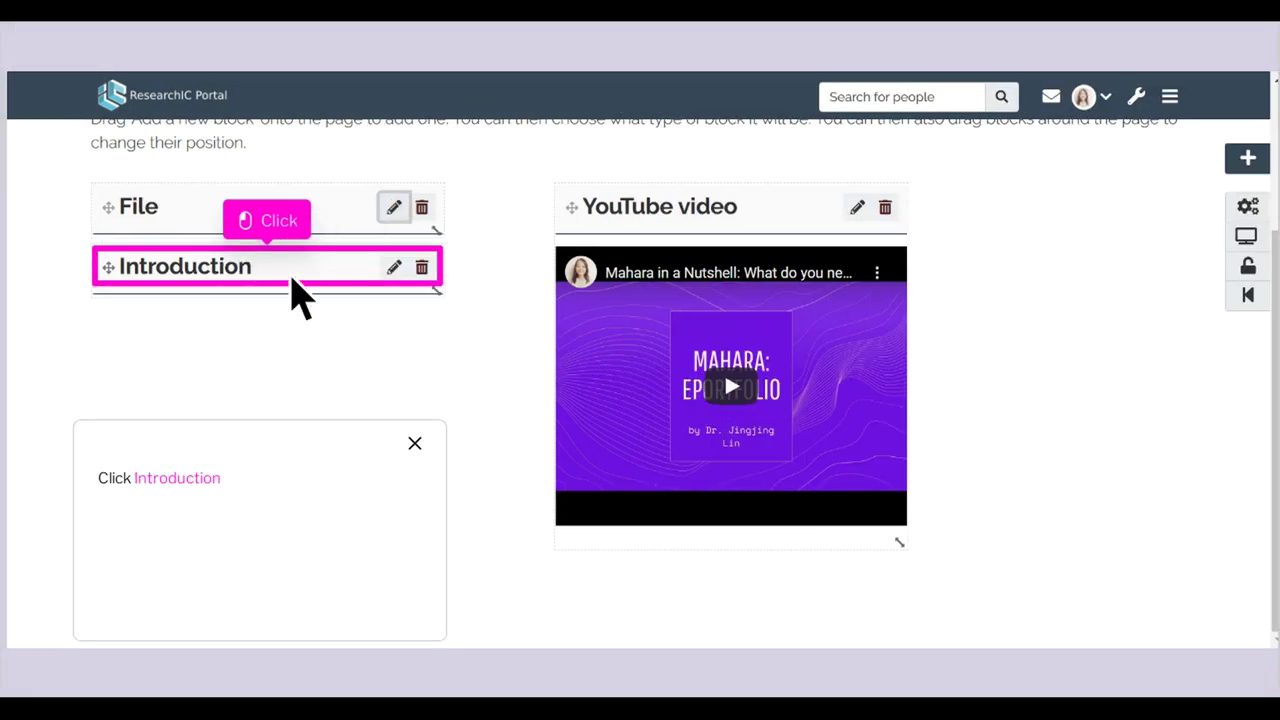
Drag Introduction above the File block and reposition the YouTube video block beside them
left_click(300, 295)
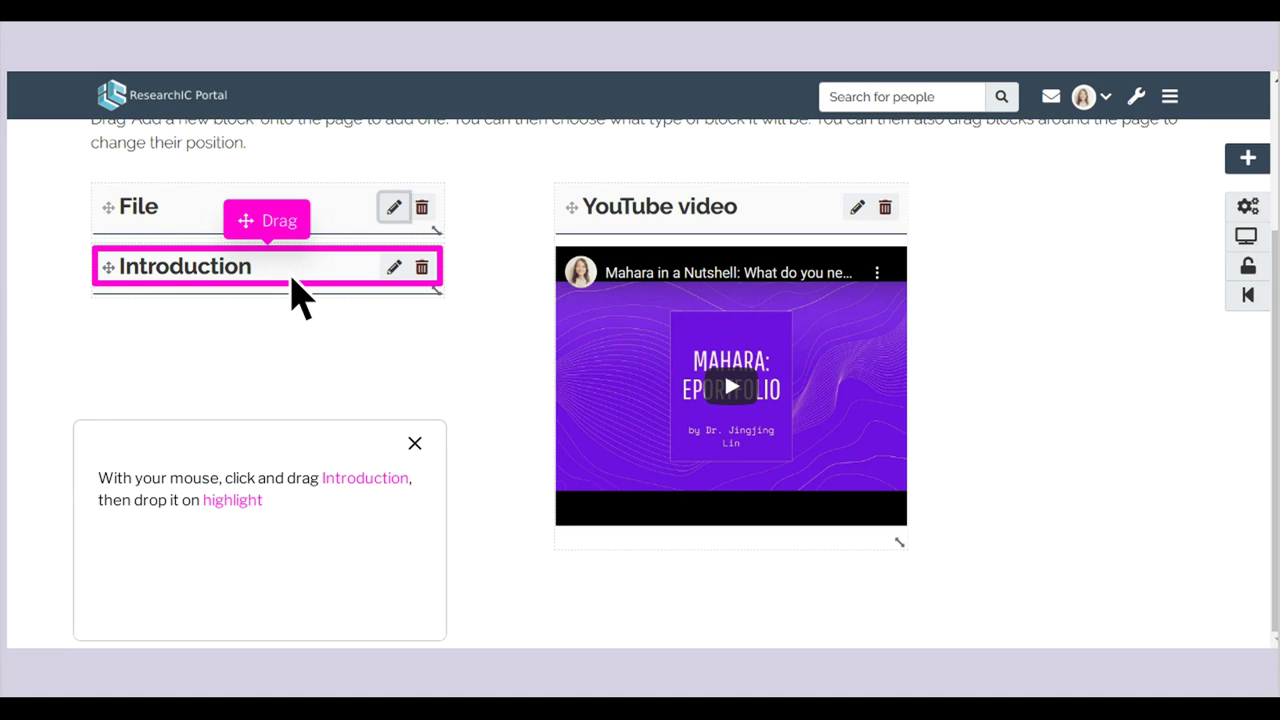
left_click(300, 295)
left_click_drag(300, 295, 306, 251)
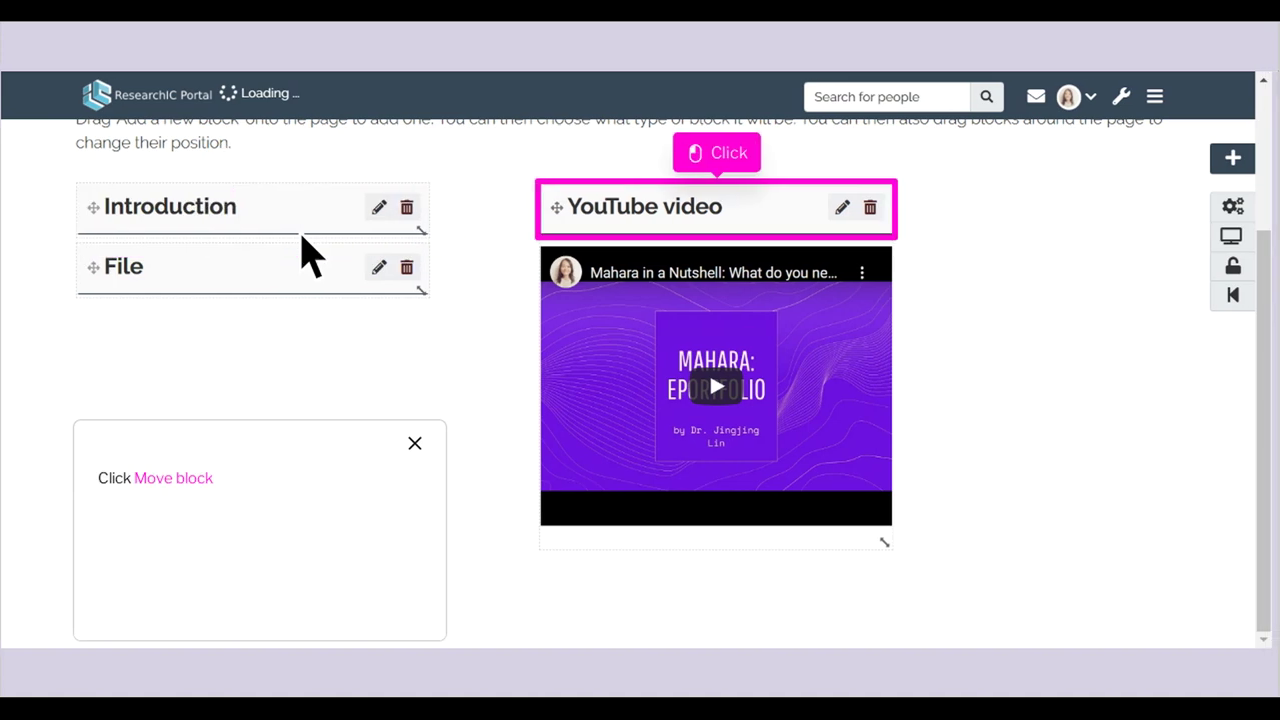
left_click(740, 222)
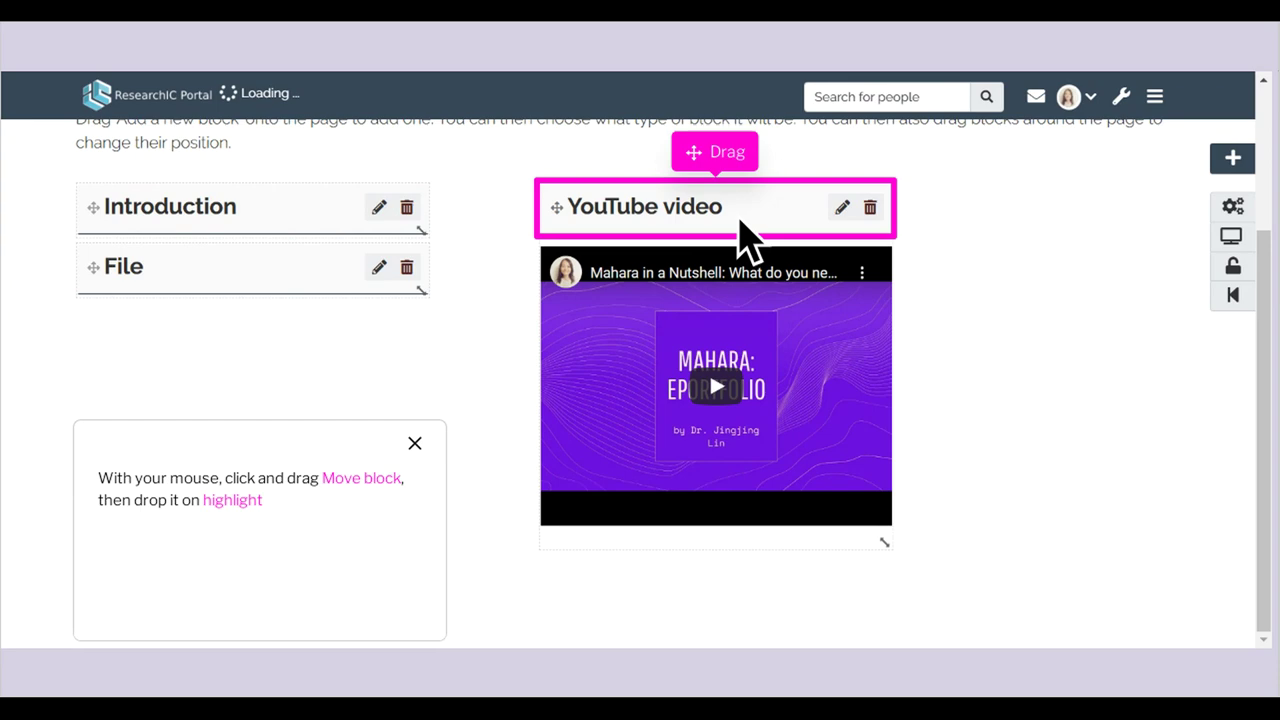
left_click_drag(748, 240, 670, 387)
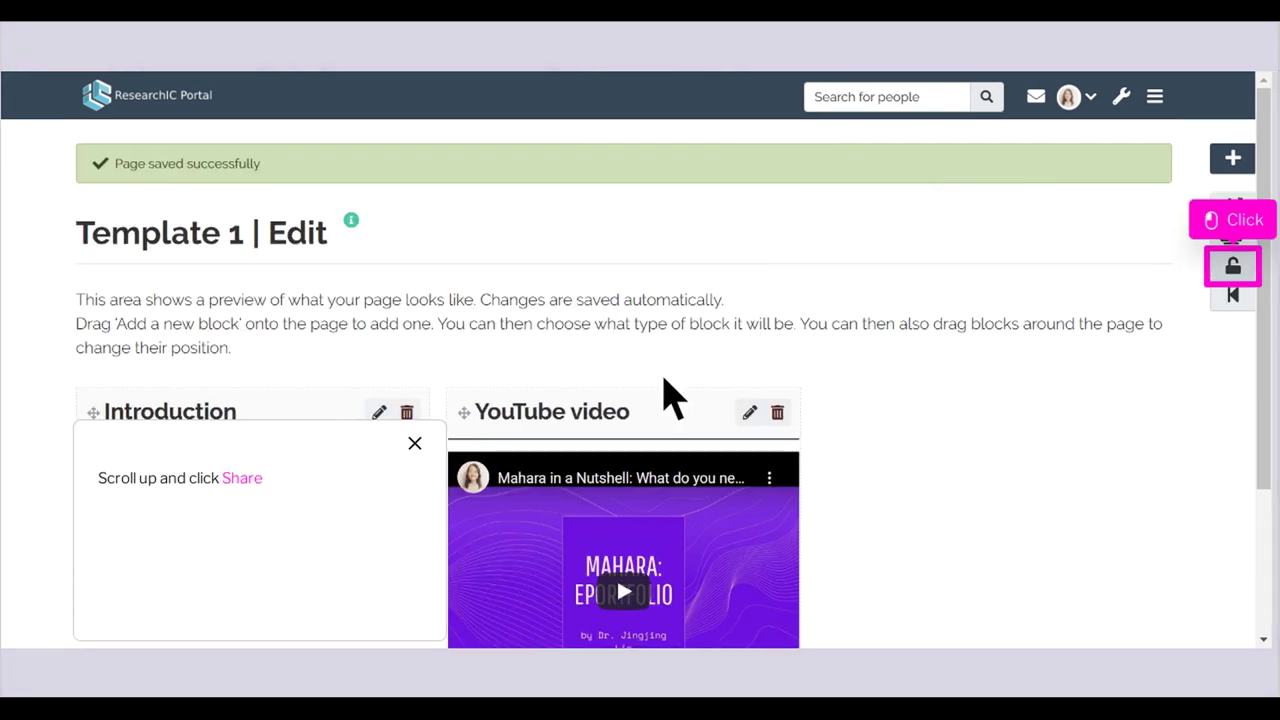
Set Template 1's Shared with audience to Public and save the access settings
left_click(1258, 281)
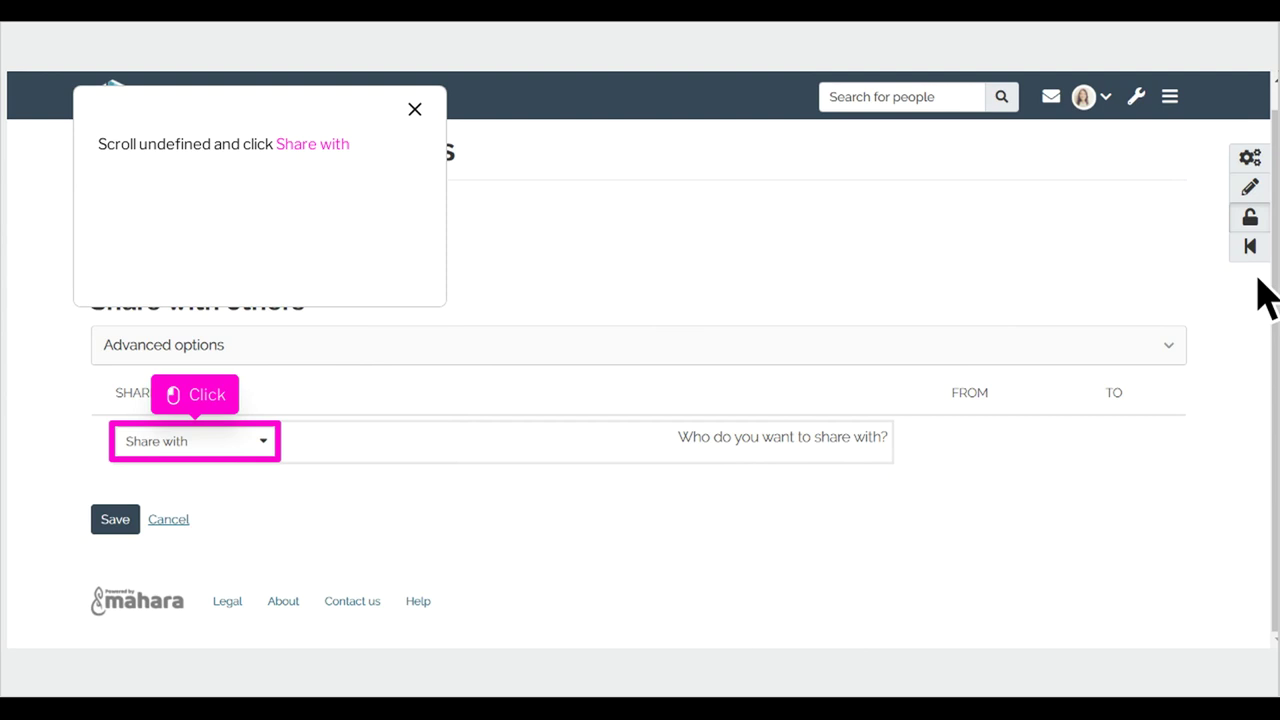
left_click(221, 453)
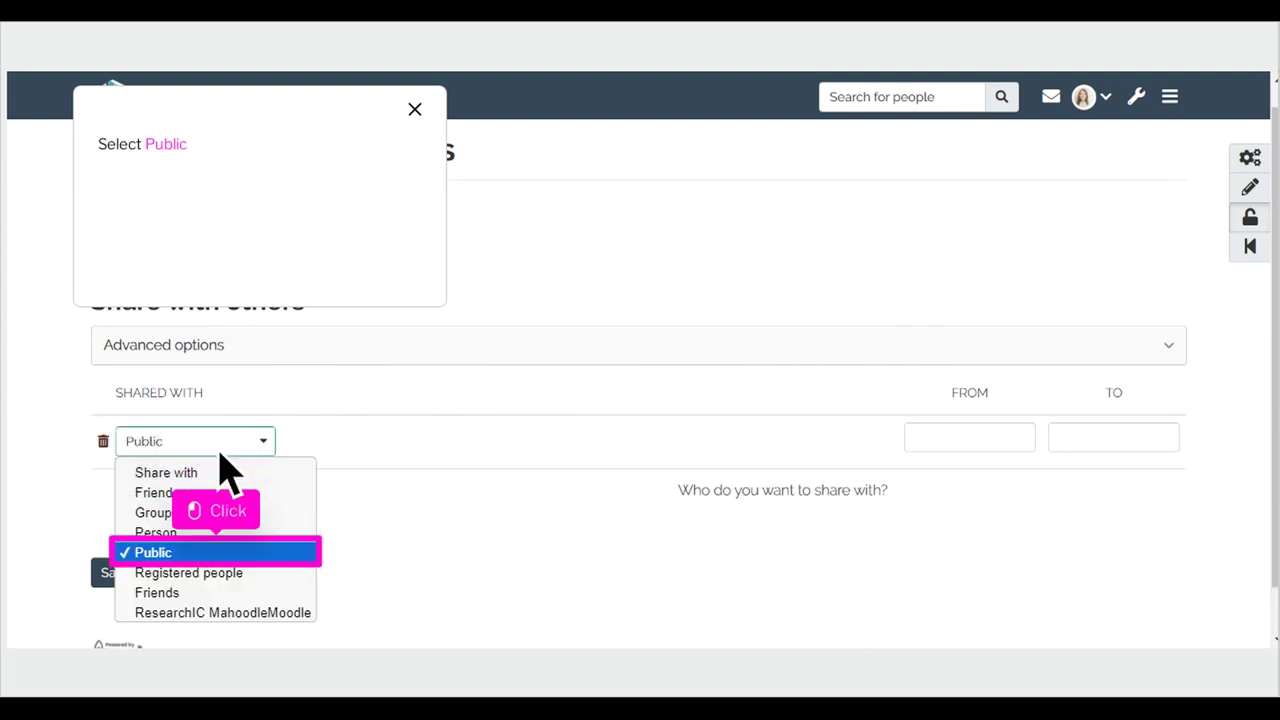
left_click(240, 556)
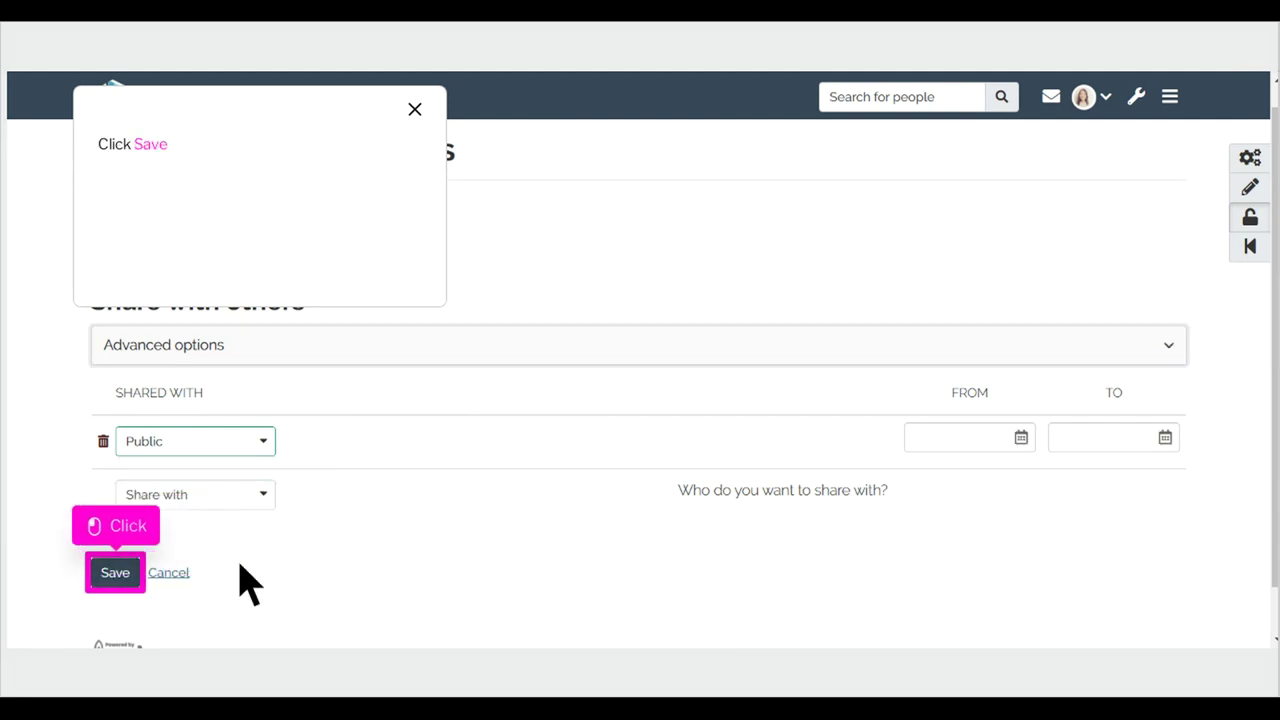
left_click(138, 584)
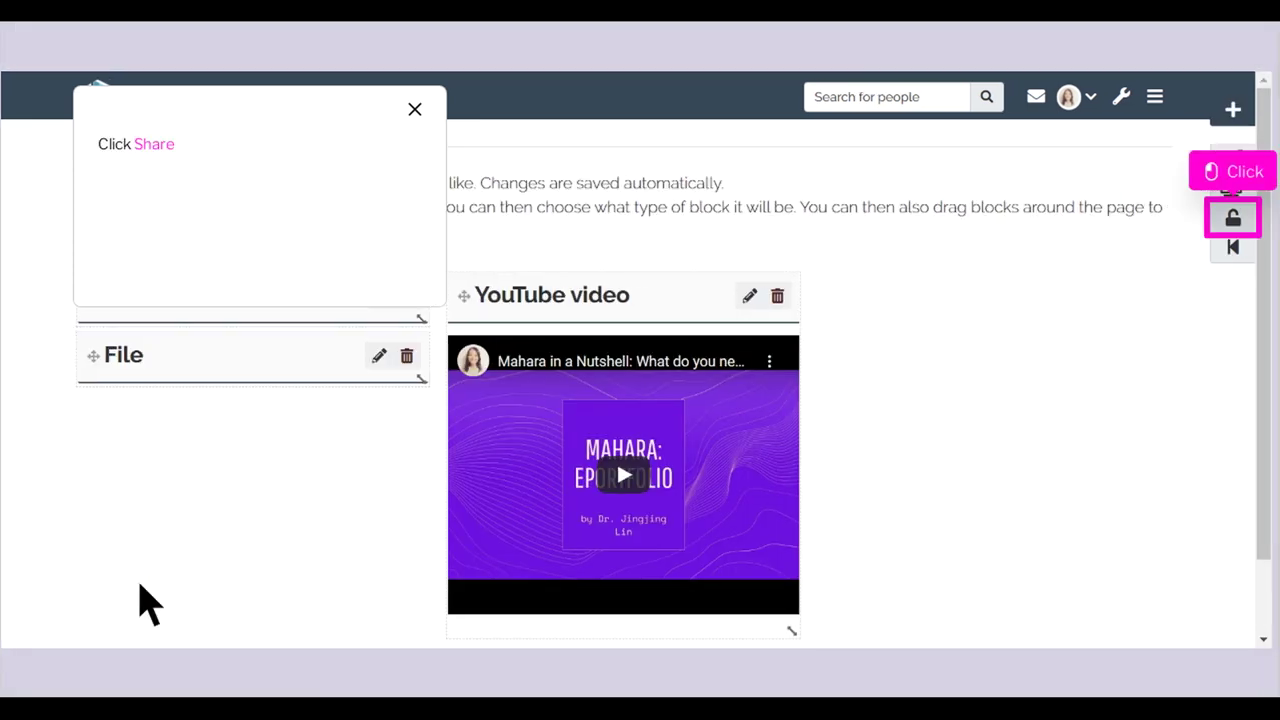
Generate a new secret URL for Template 1 and copy its link
left_click(1257, 232)
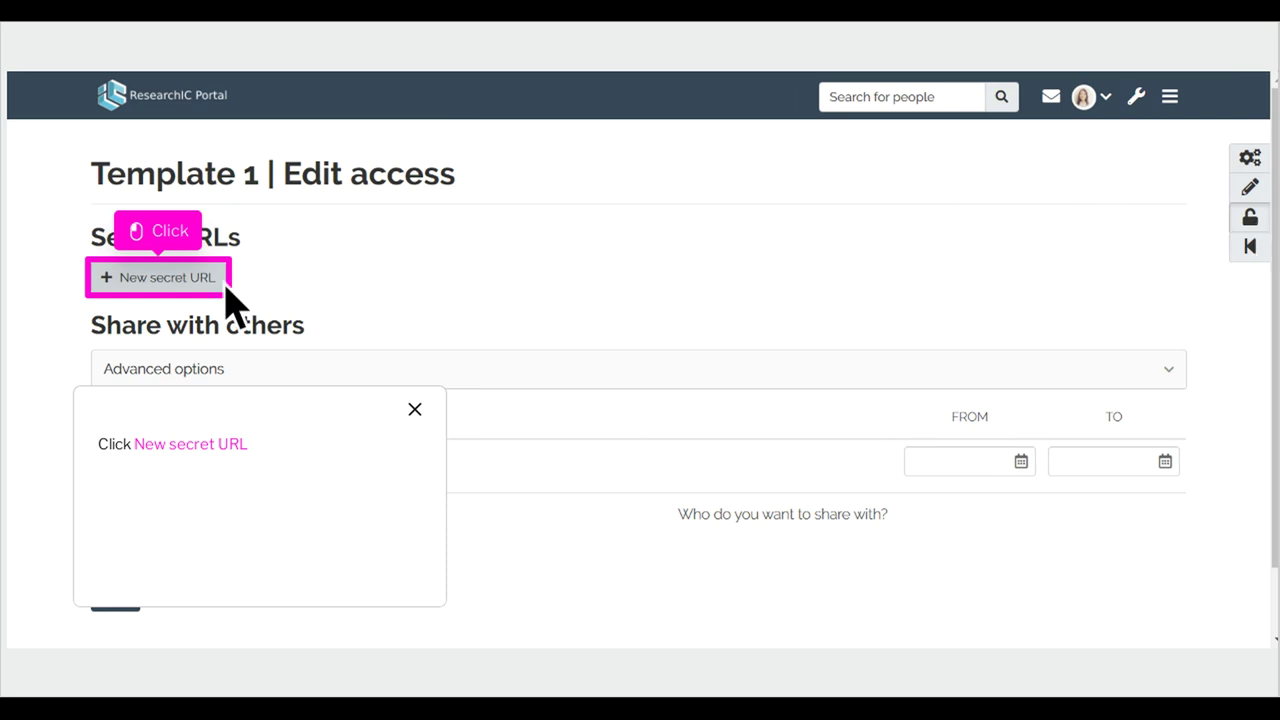
left_click(160, 278)
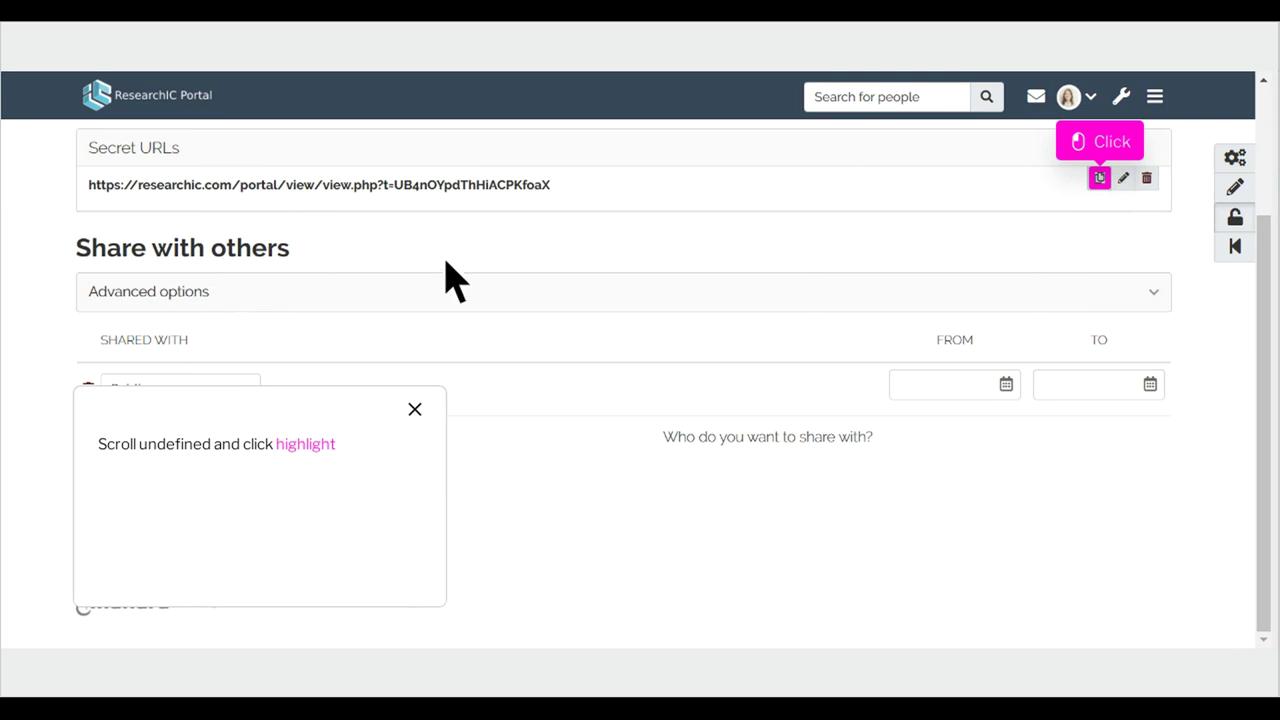
left_click(1100, 178)
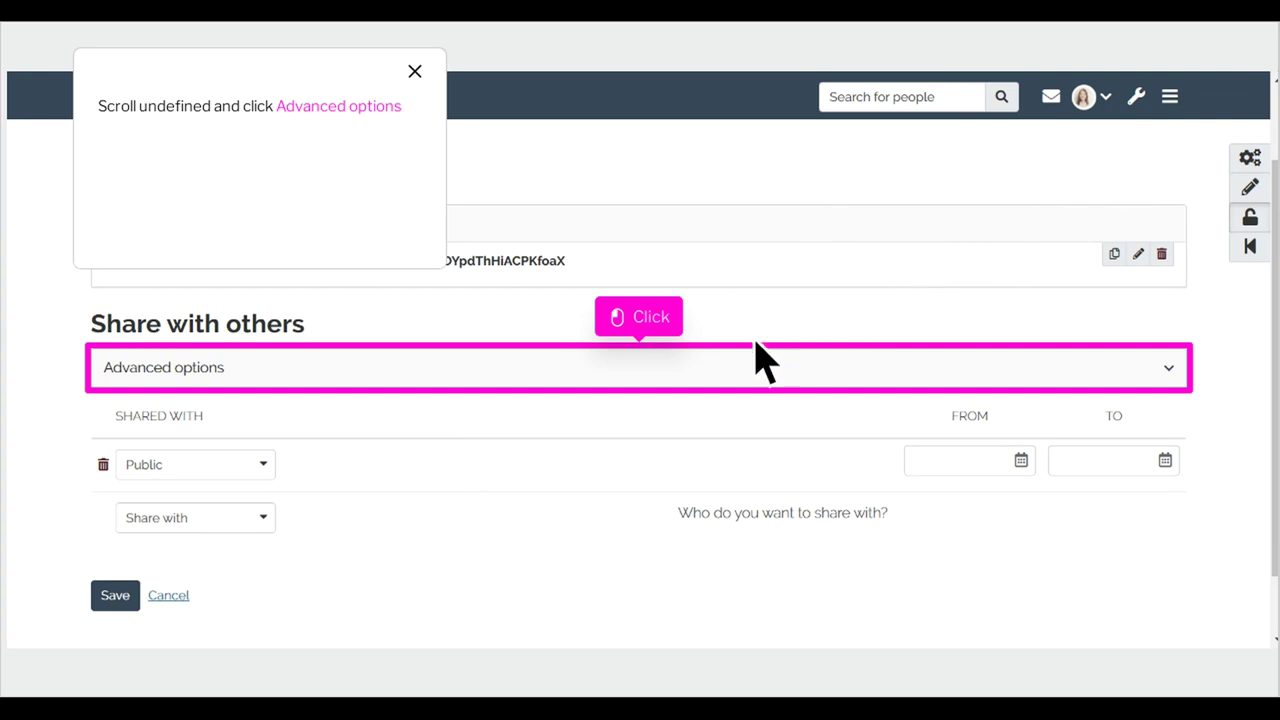
Switch Allow copying and Retain view access on copied pages to Yes under Advanced options
left_click(664, 382)
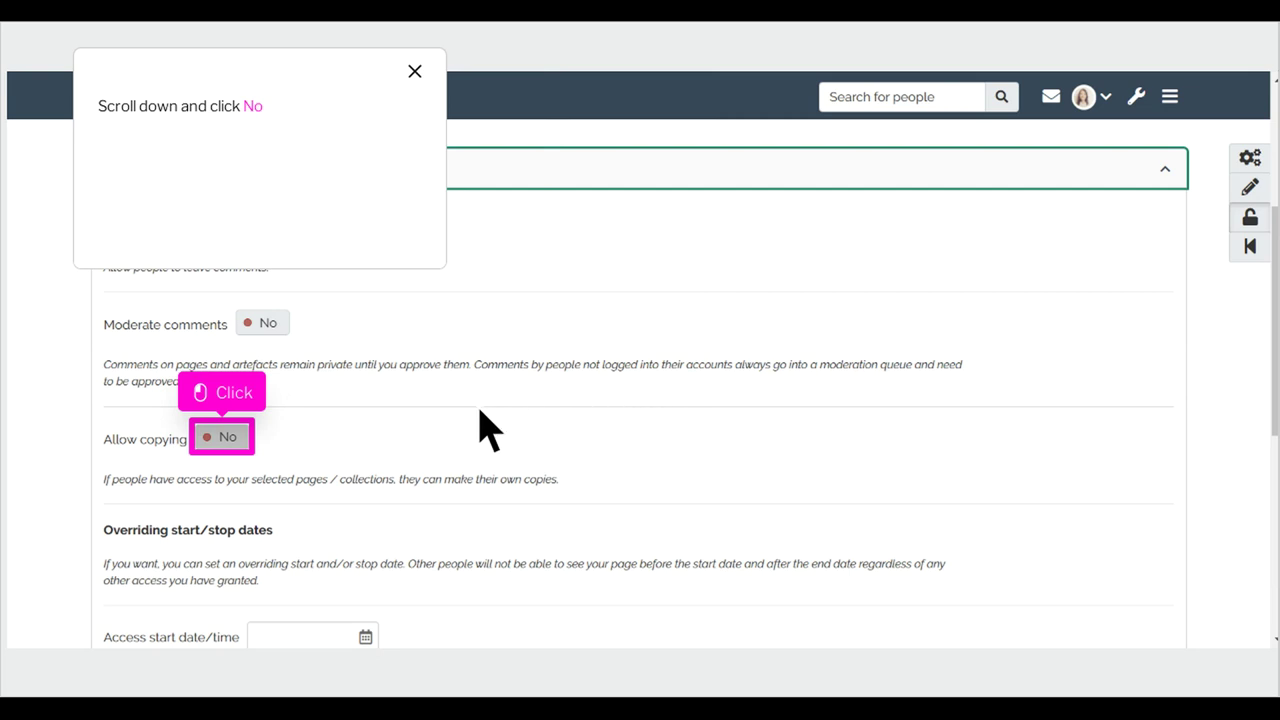
left_click(247, 449)
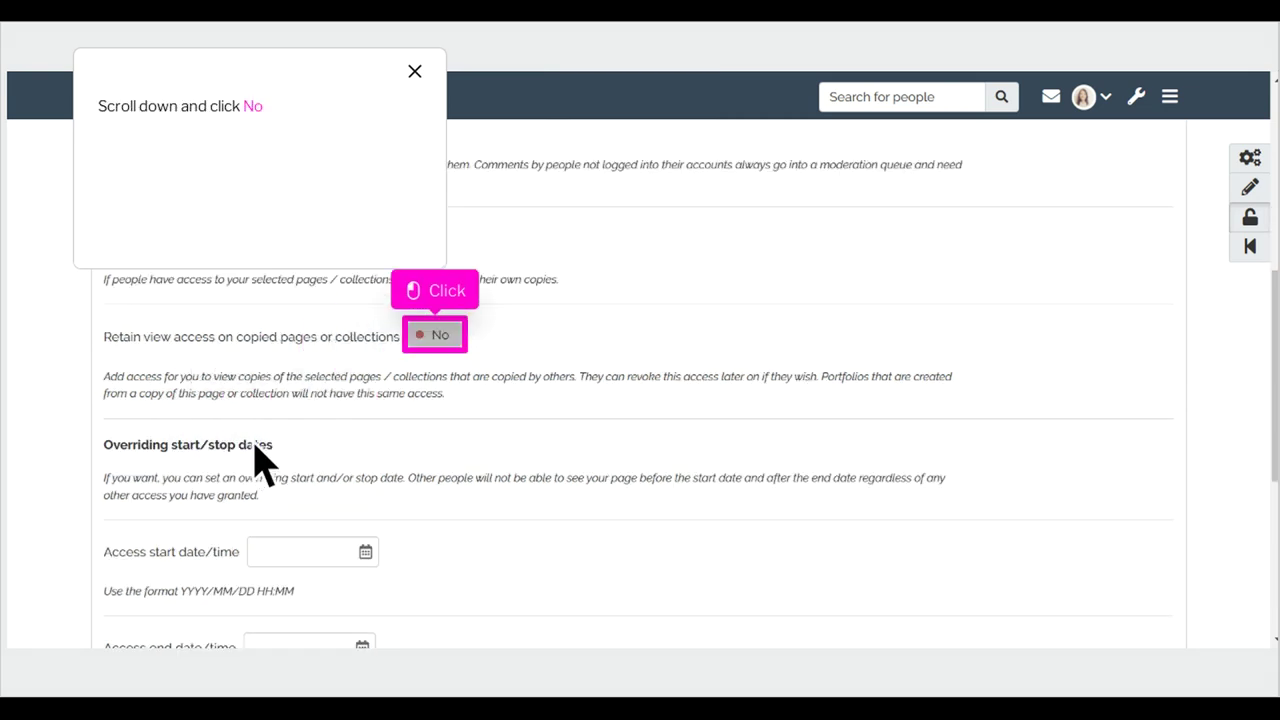
left_click(461, 345)
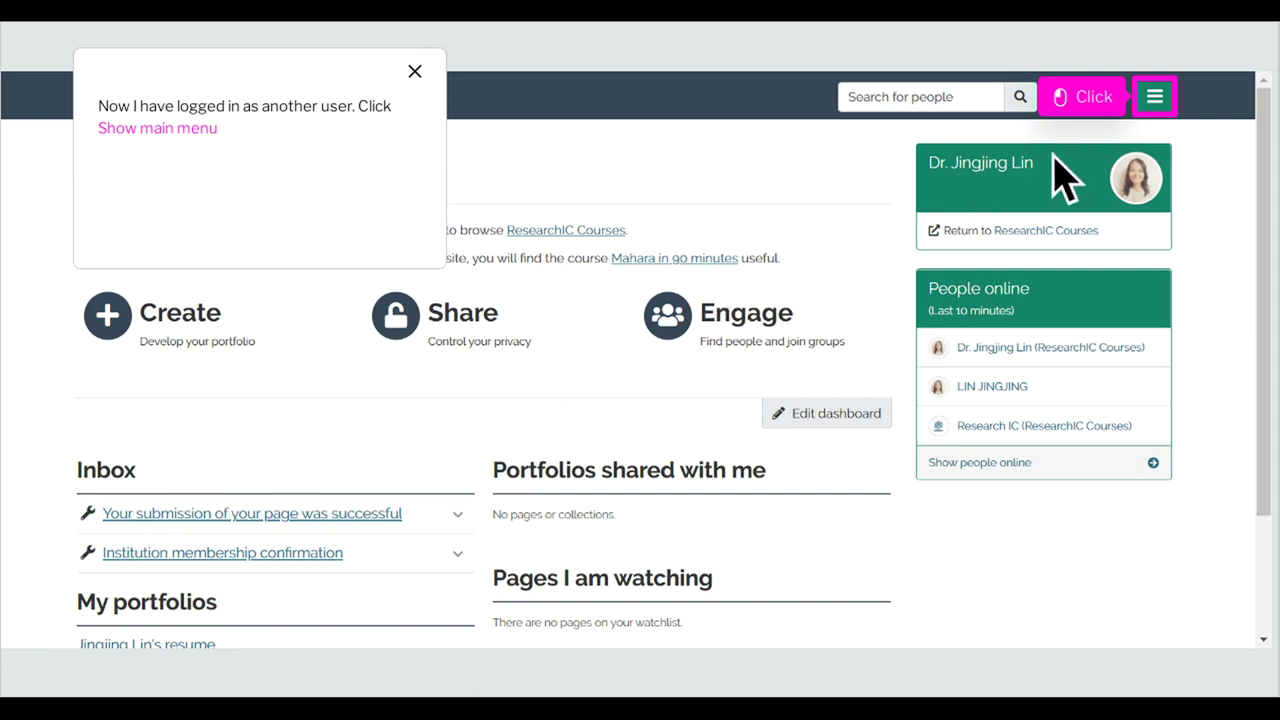
Go to Create > Pages and collections and list the copyable pages, including Template 1
left_click(1155, 97)
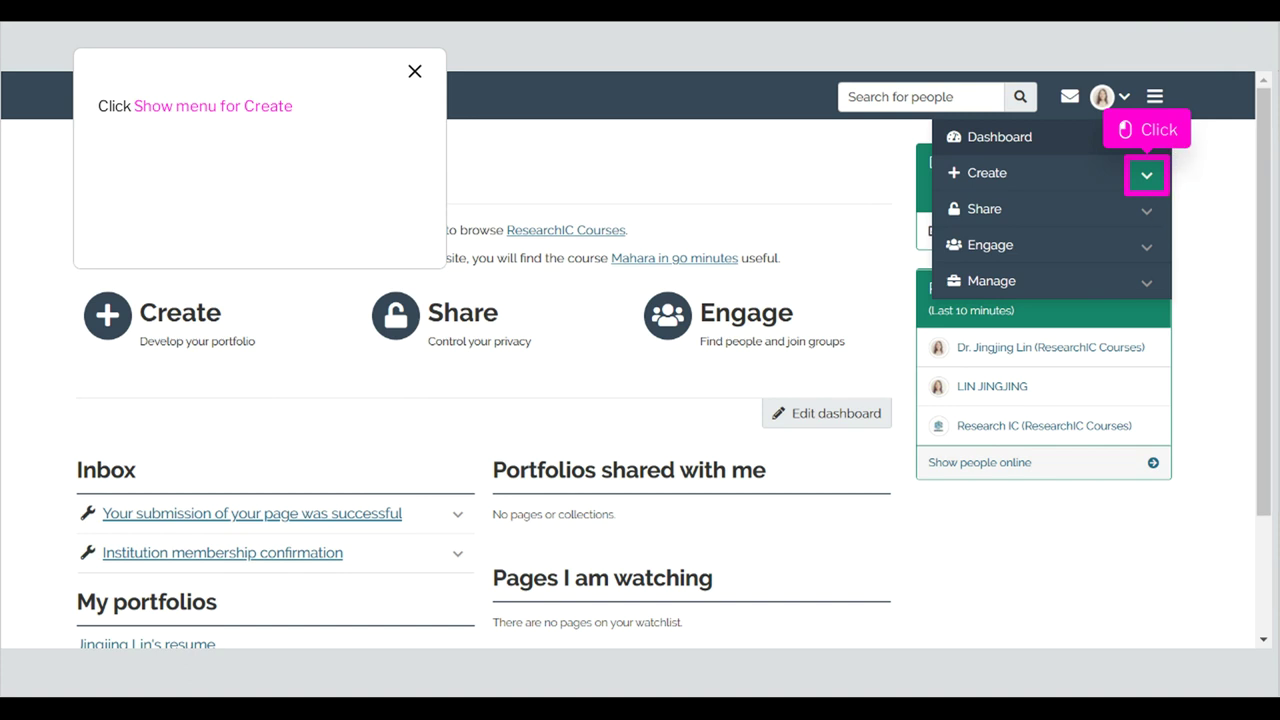
left_click(1168, 186)
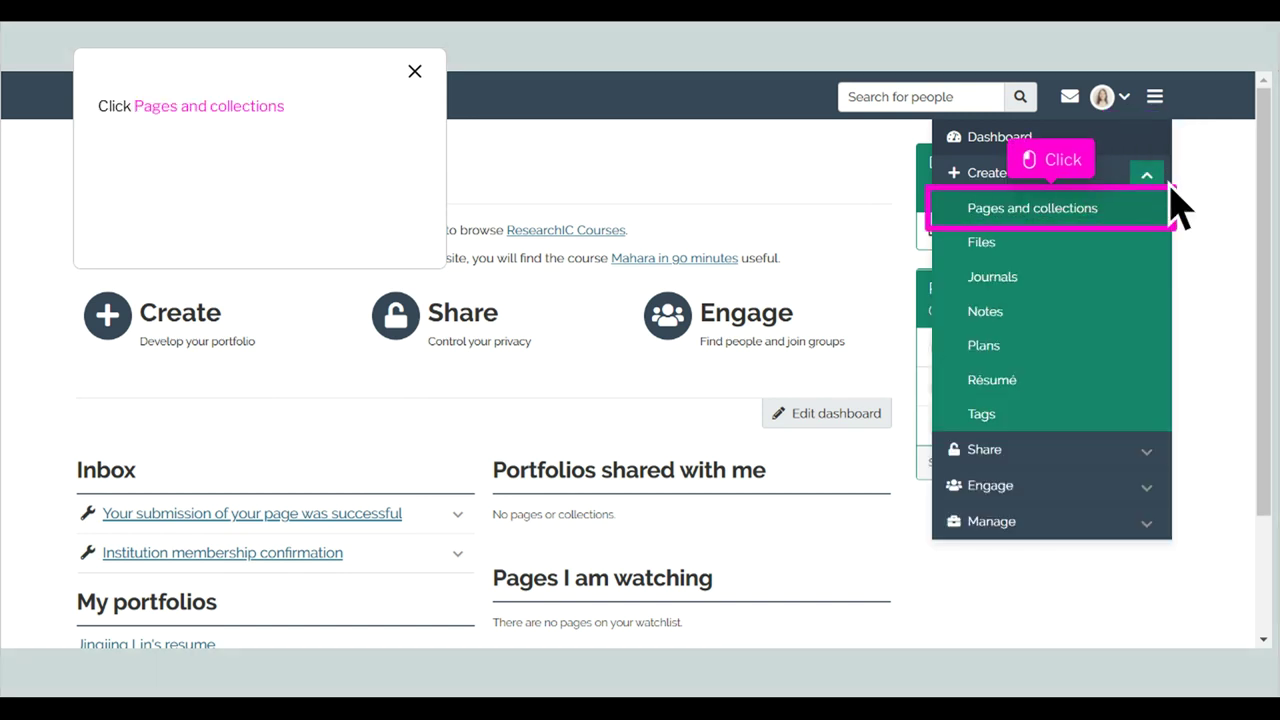
left_click(1085, 240)
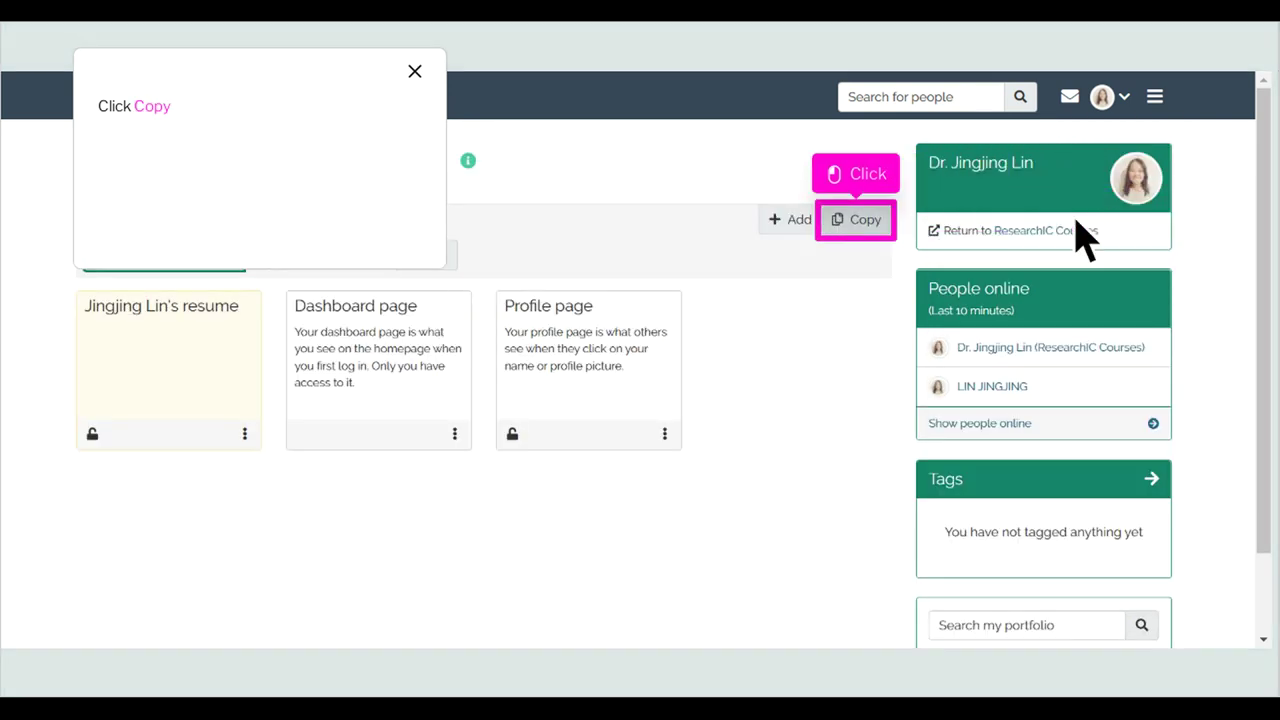
left_click(878, 228)
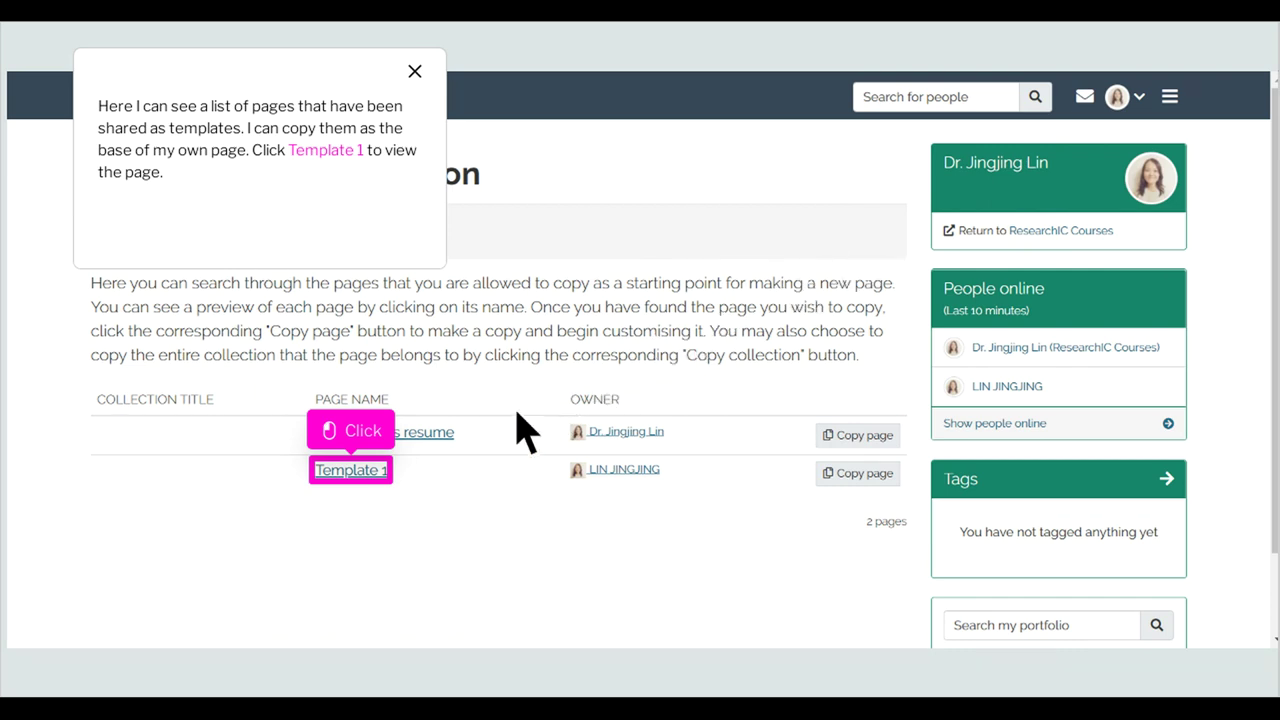
left_click(377, 480)
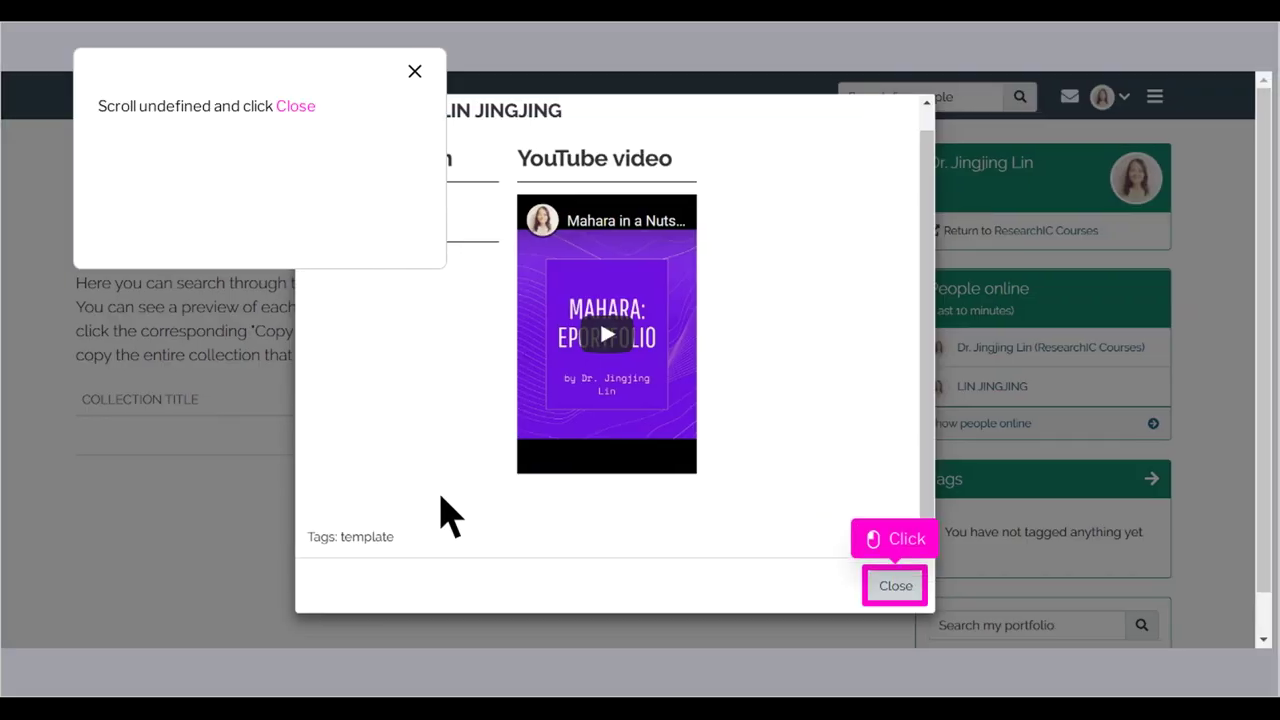
left_click(896, 586)
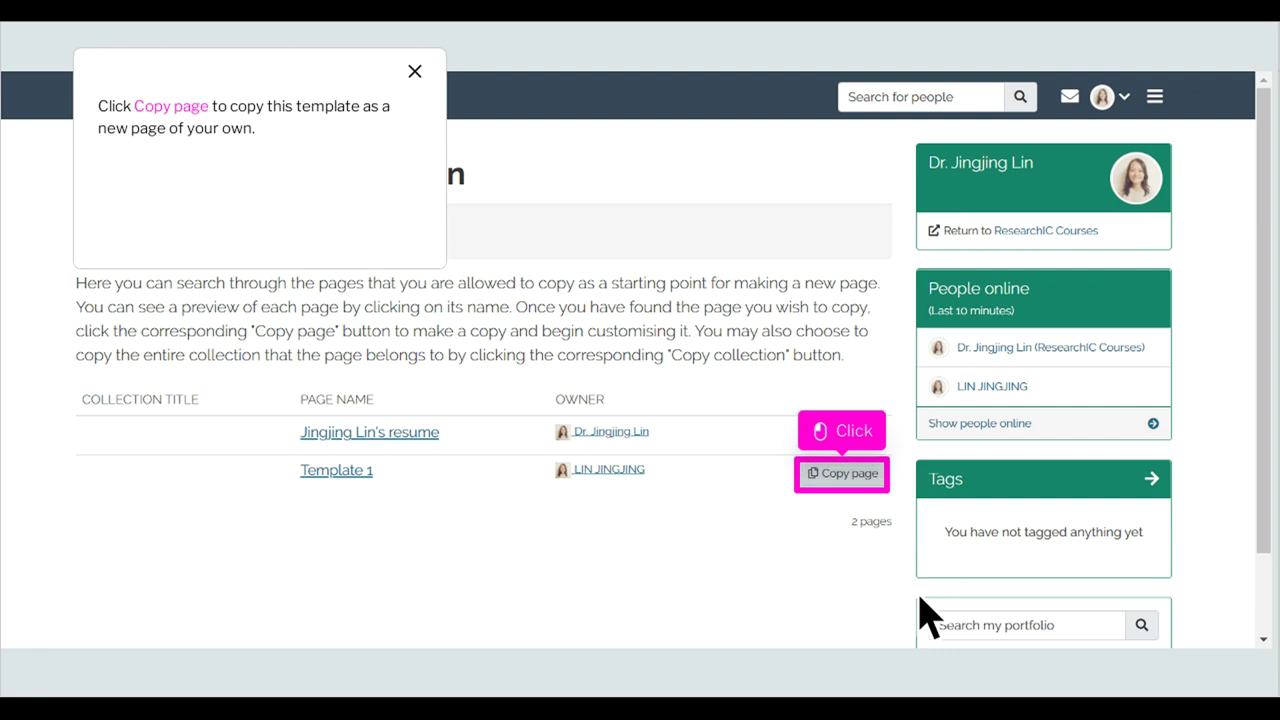
Copy Template 1 into a new page titled 'something', remove its template tag, and save
left_click(866, 488)
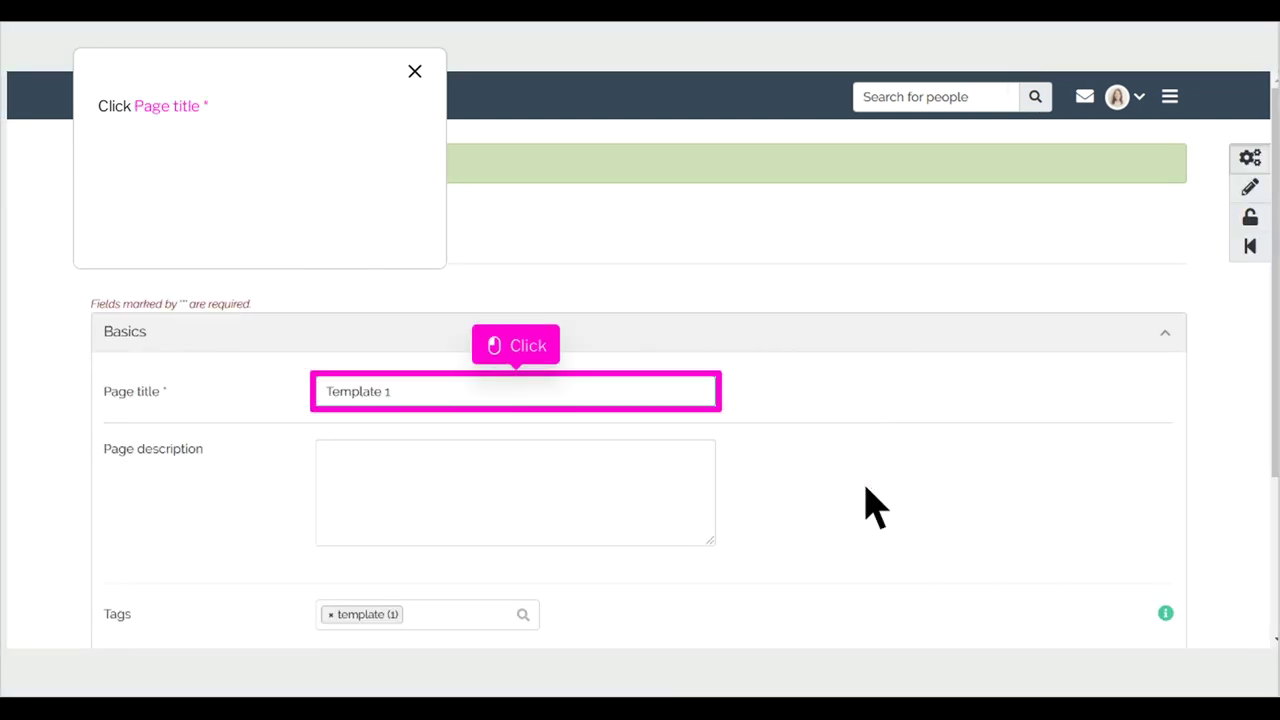
left_click(540, 404)
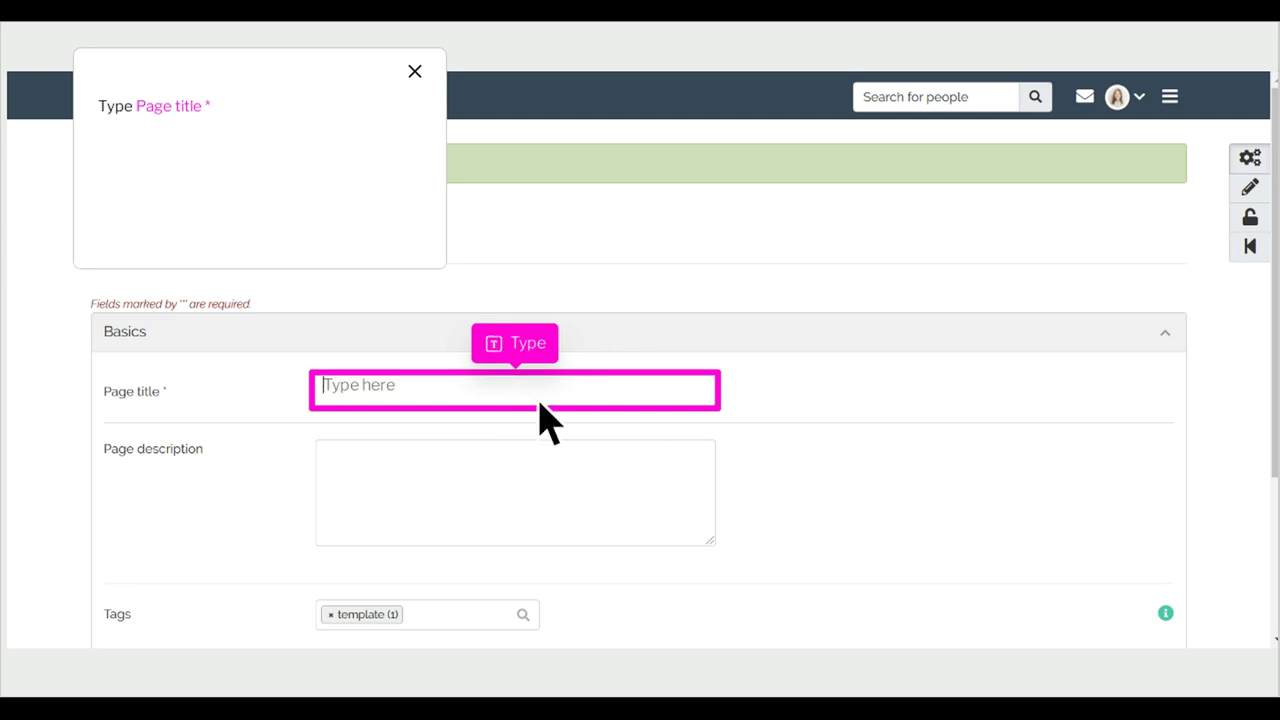
type("something")
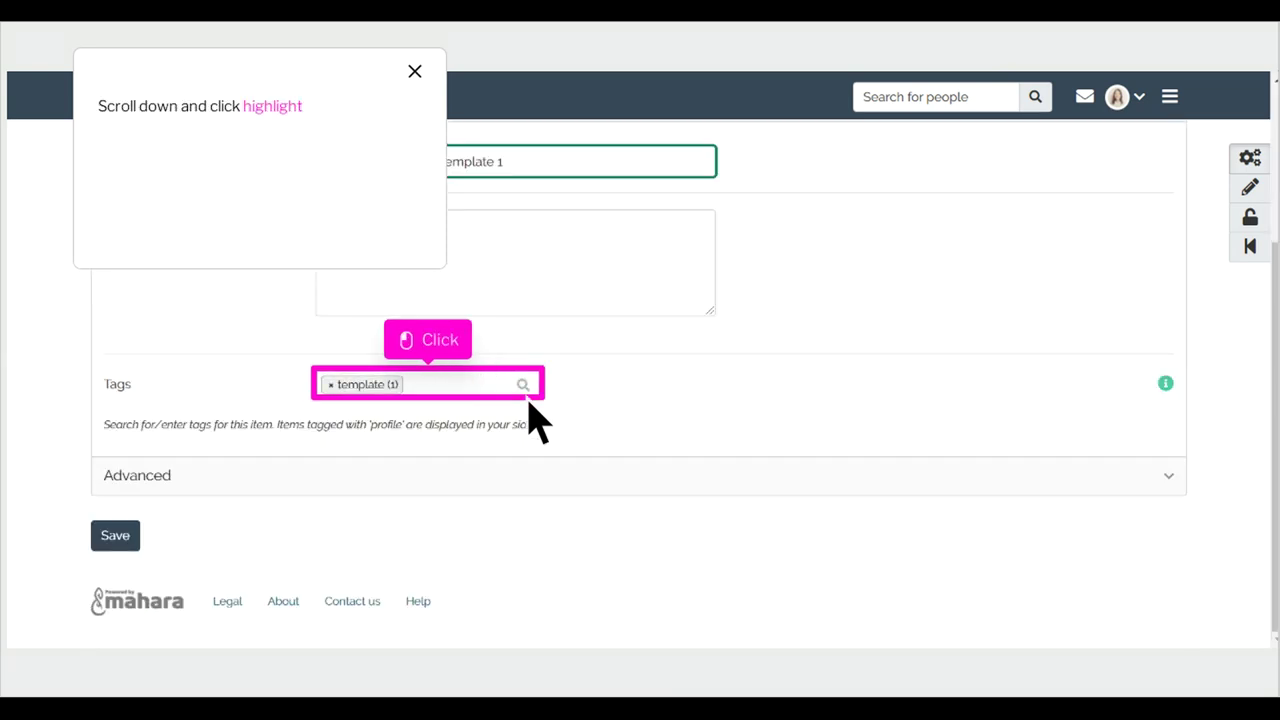
left_click(455, 393)
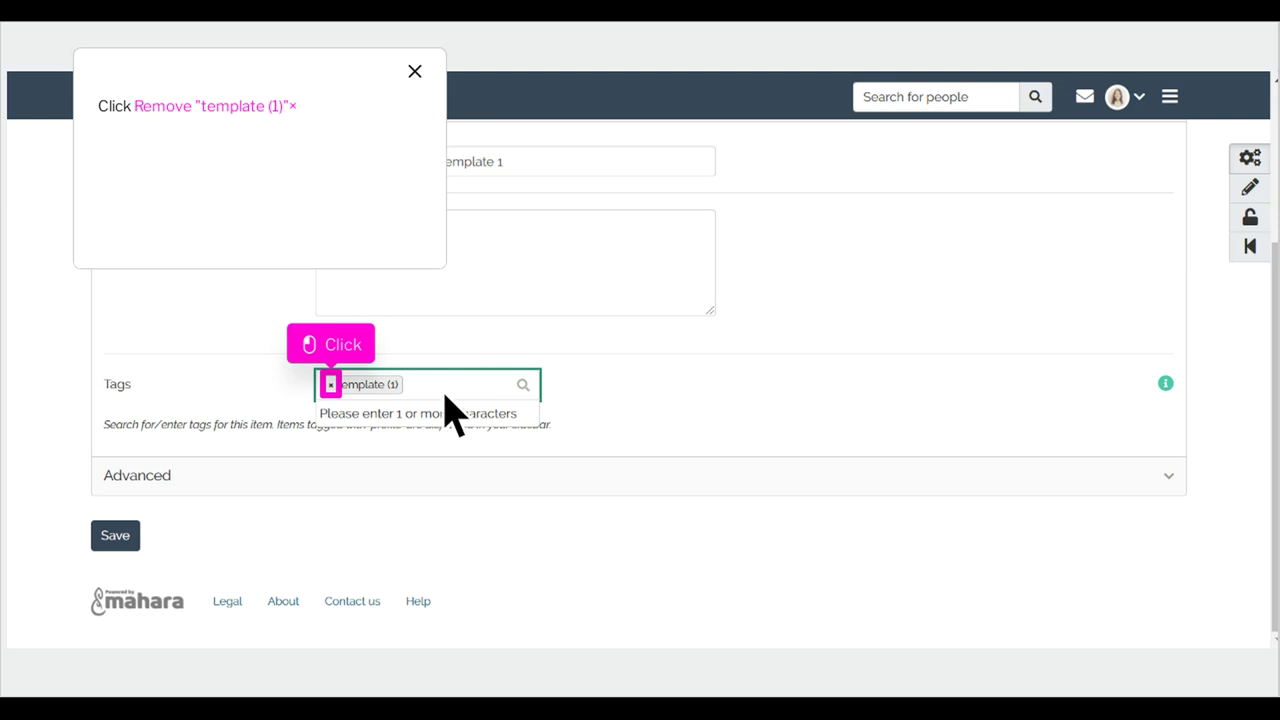
left_click(331, 384)
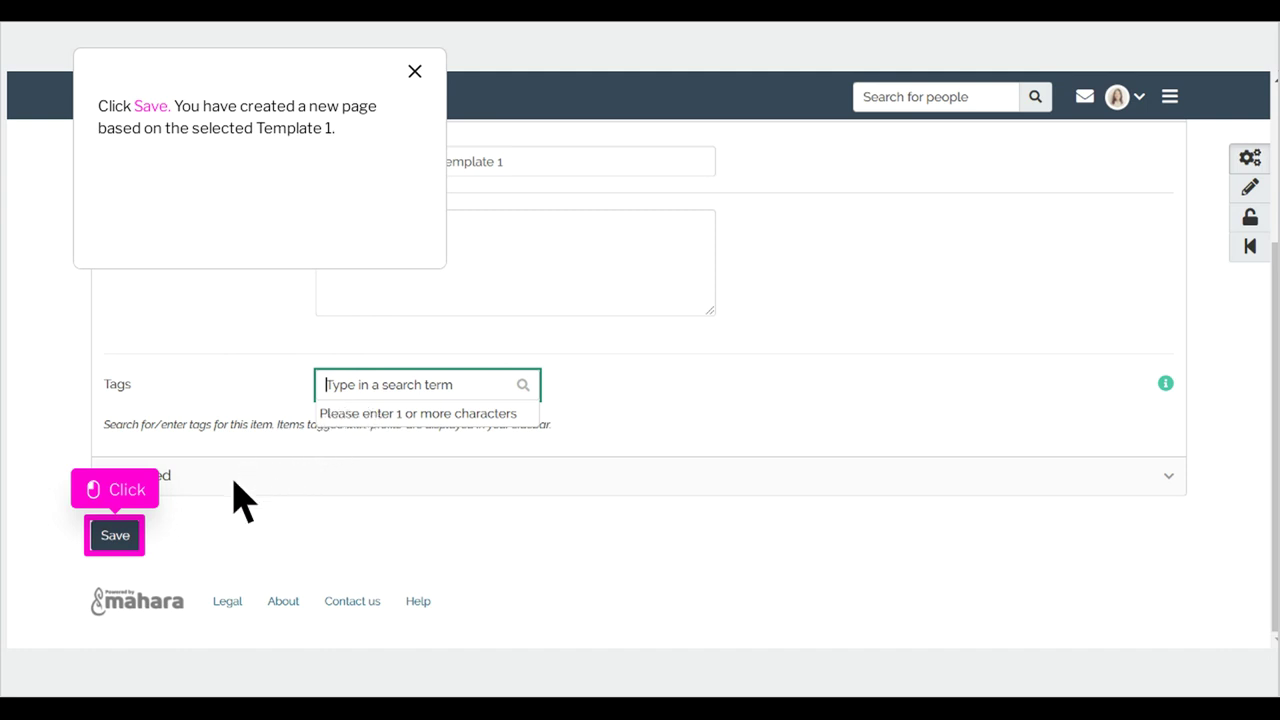
left_click(130, 540)
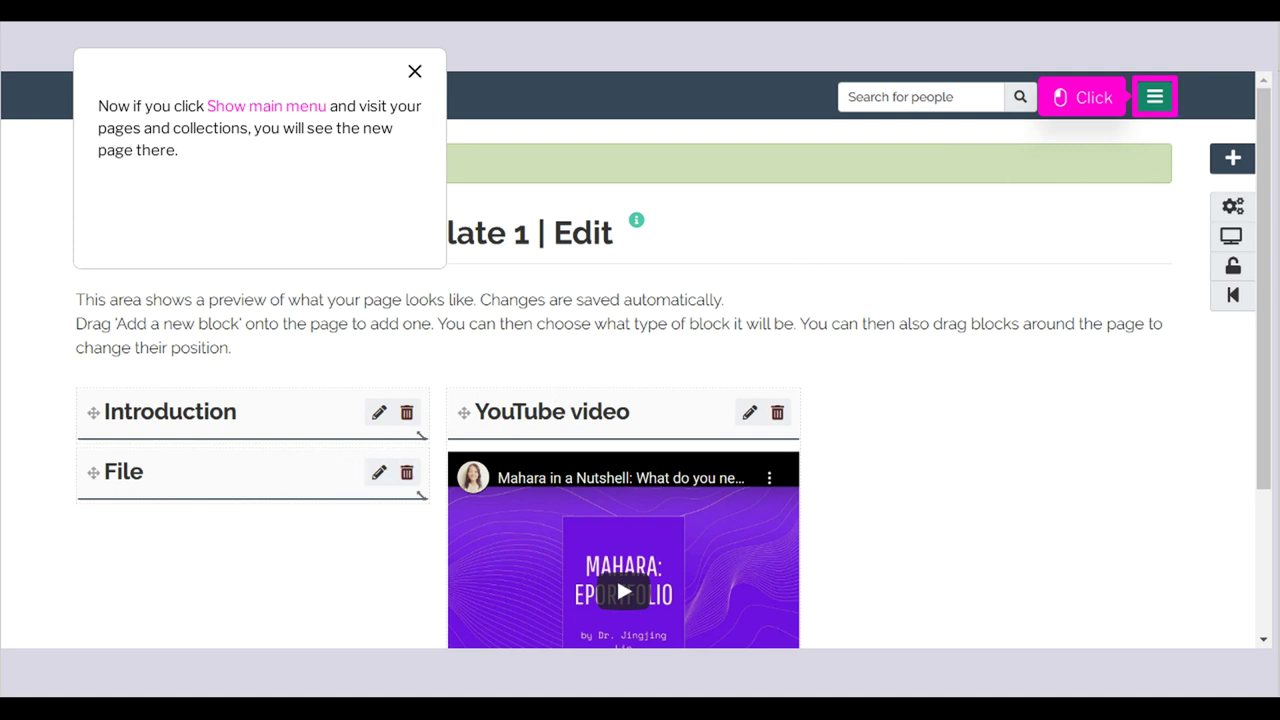
Return to Create > Pages and collections to see the new copied page listed
left_click(1160, 100)
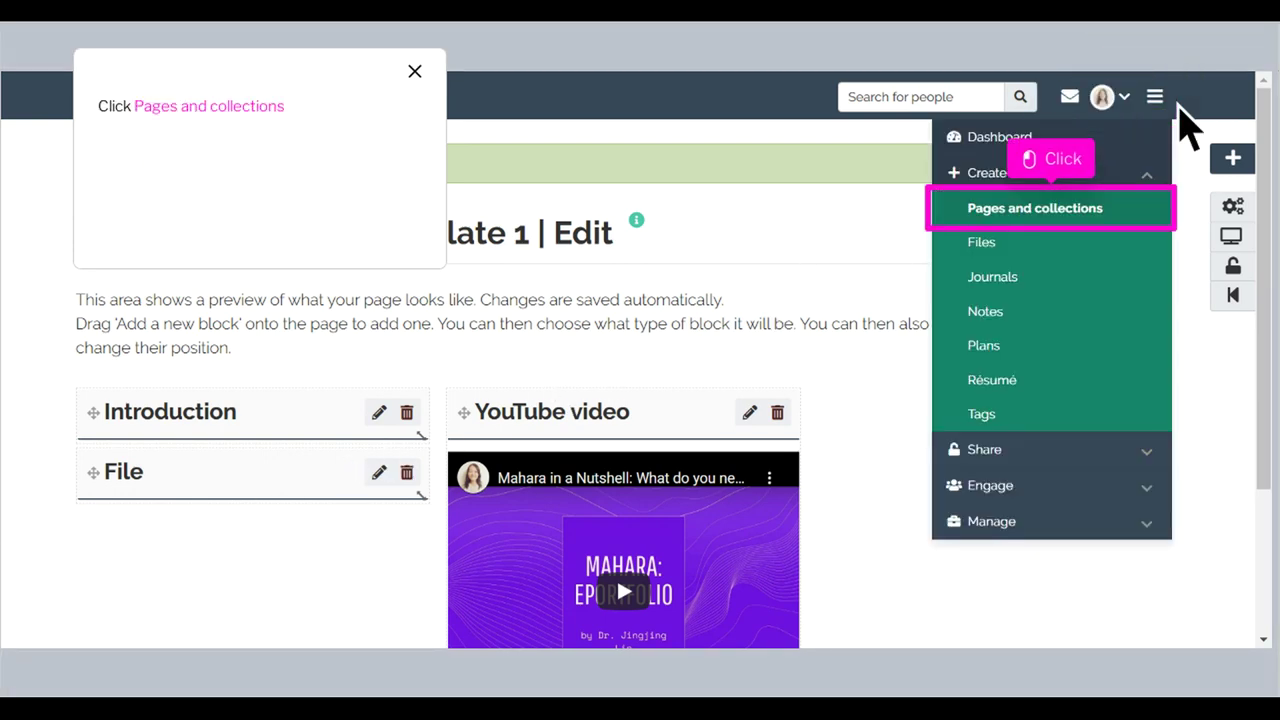
left_click(1080, 228)
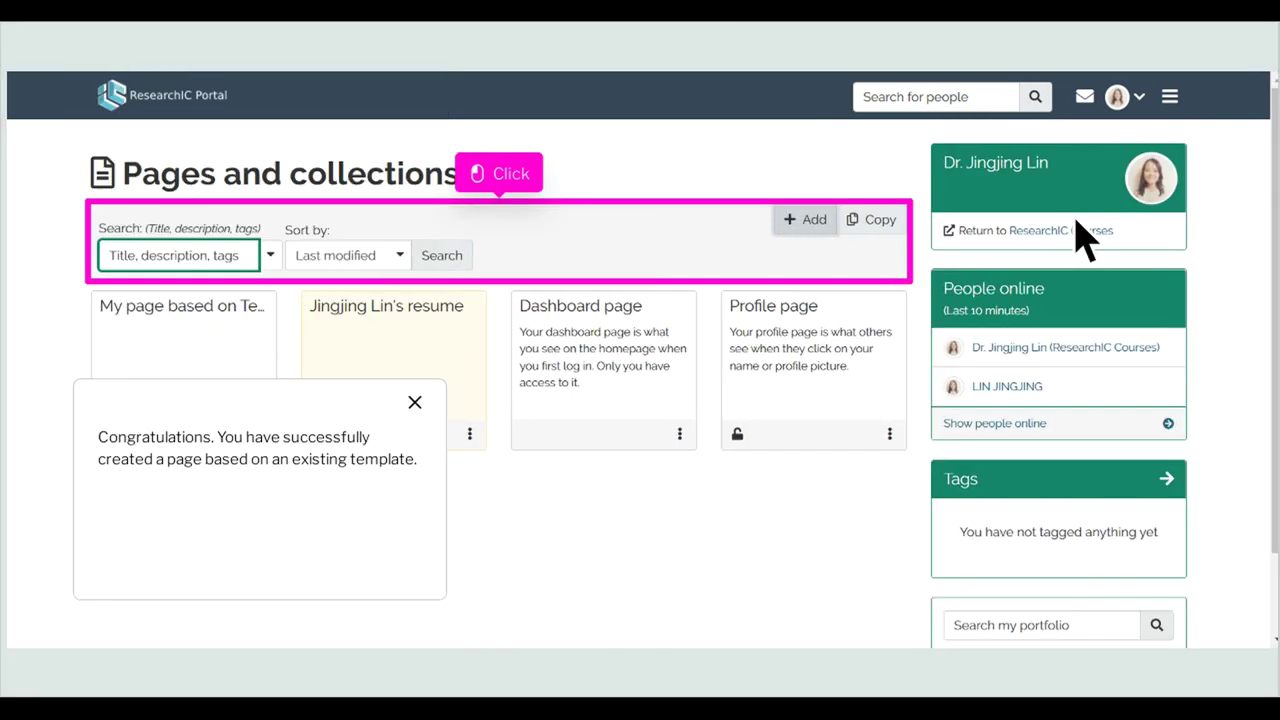